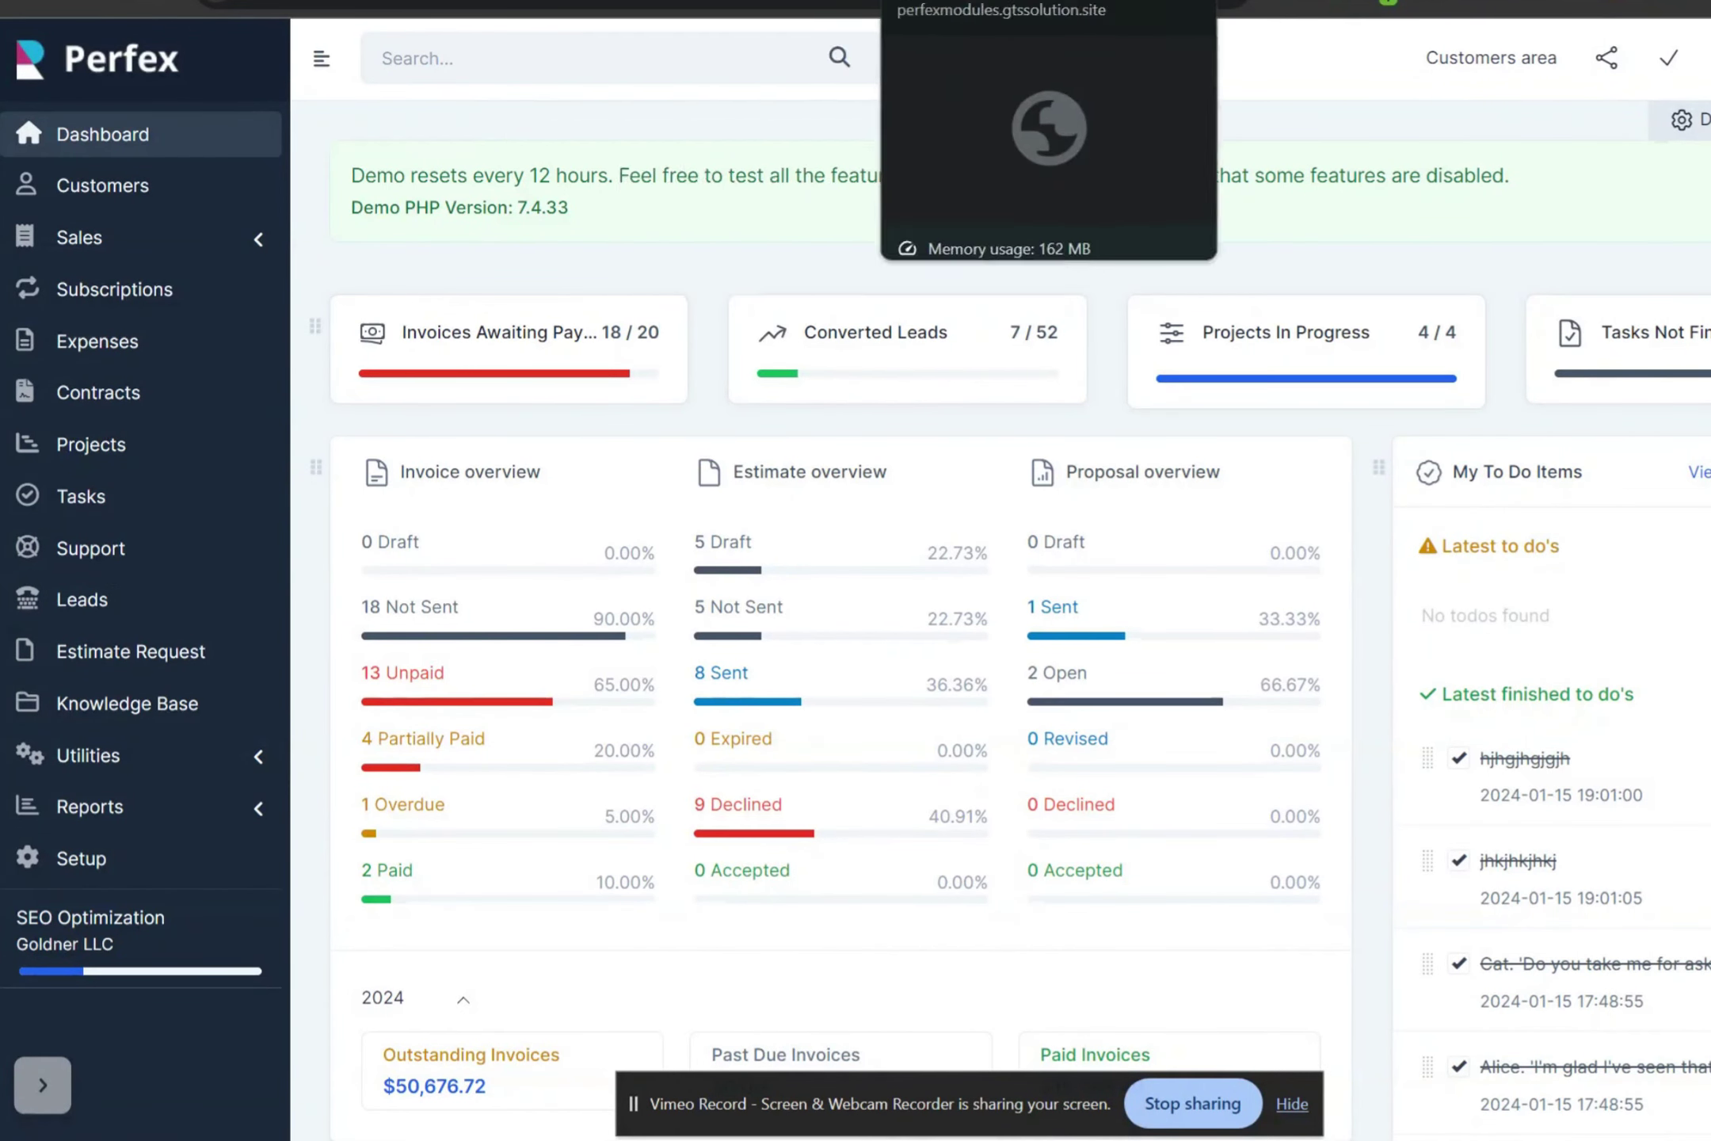
# - View the Recruitment Dashboard tab: 31 total campaigns, 8 in progress, 16 planned
pyautogui.click(784, 6)
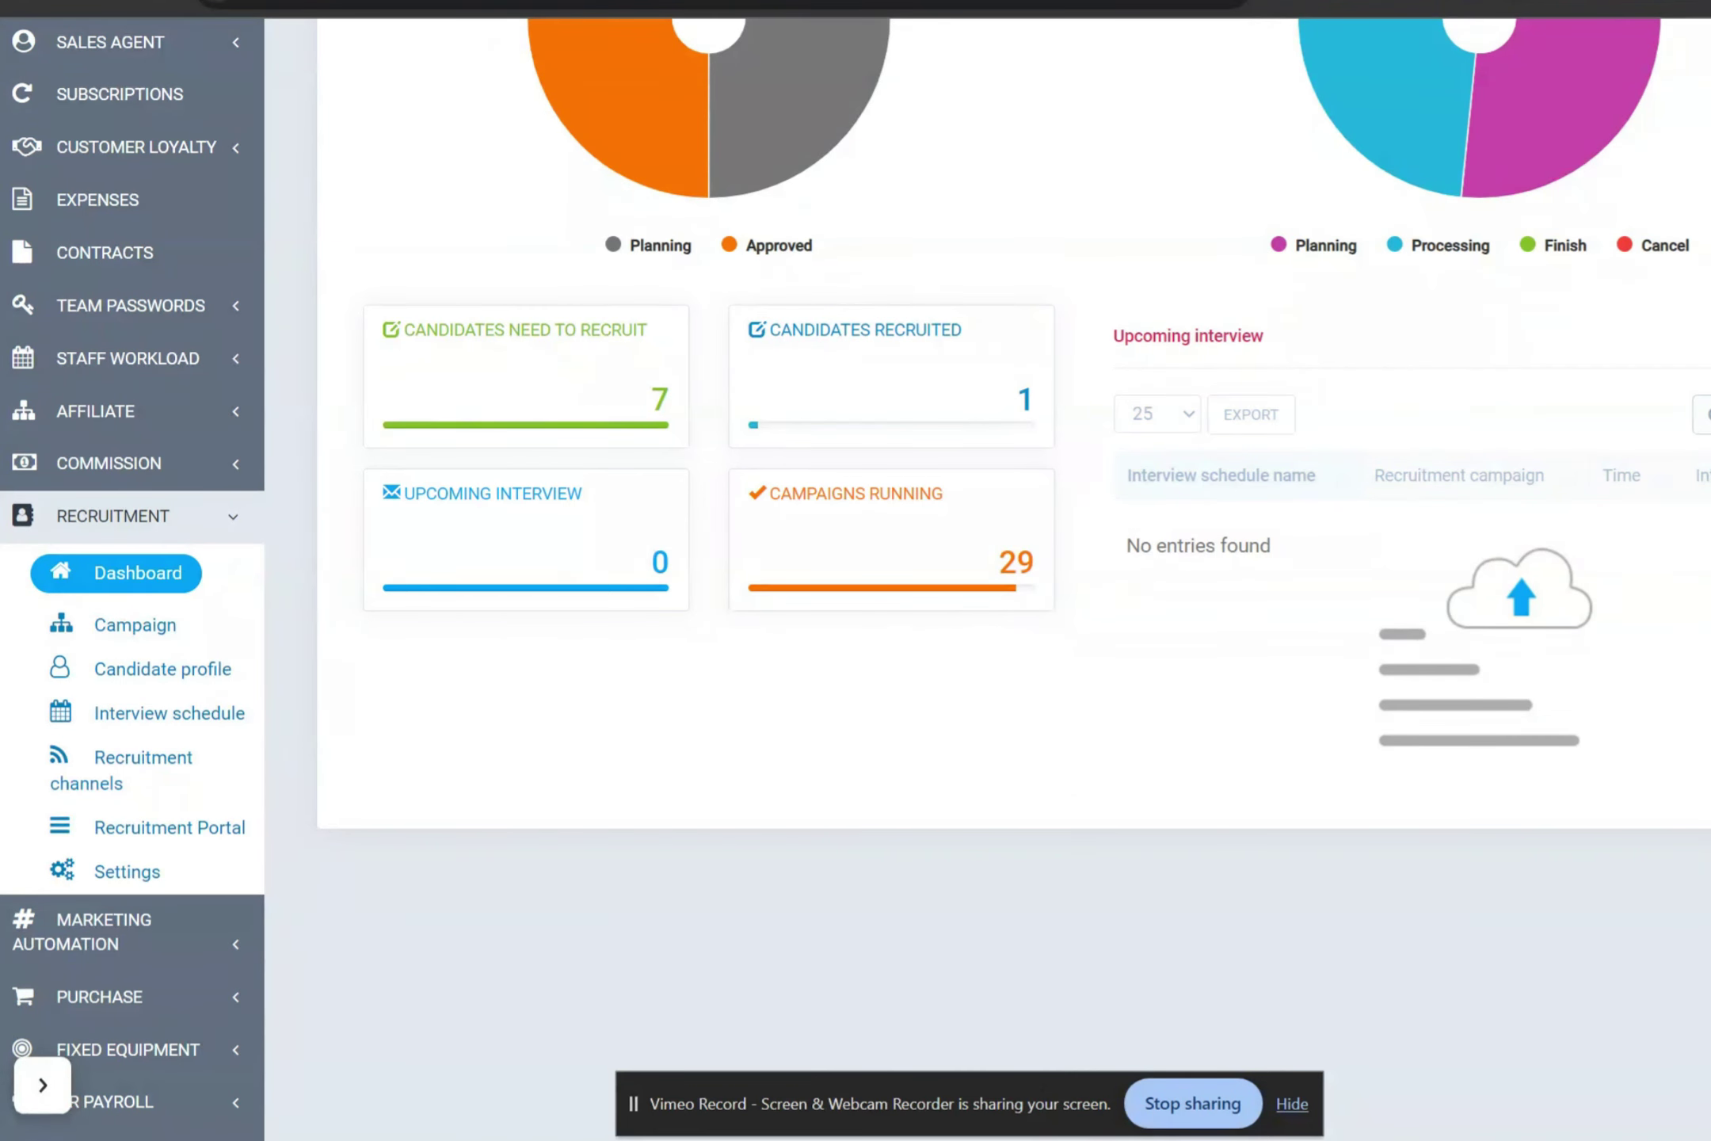
pyautogui.scroll(5, 856, 570)
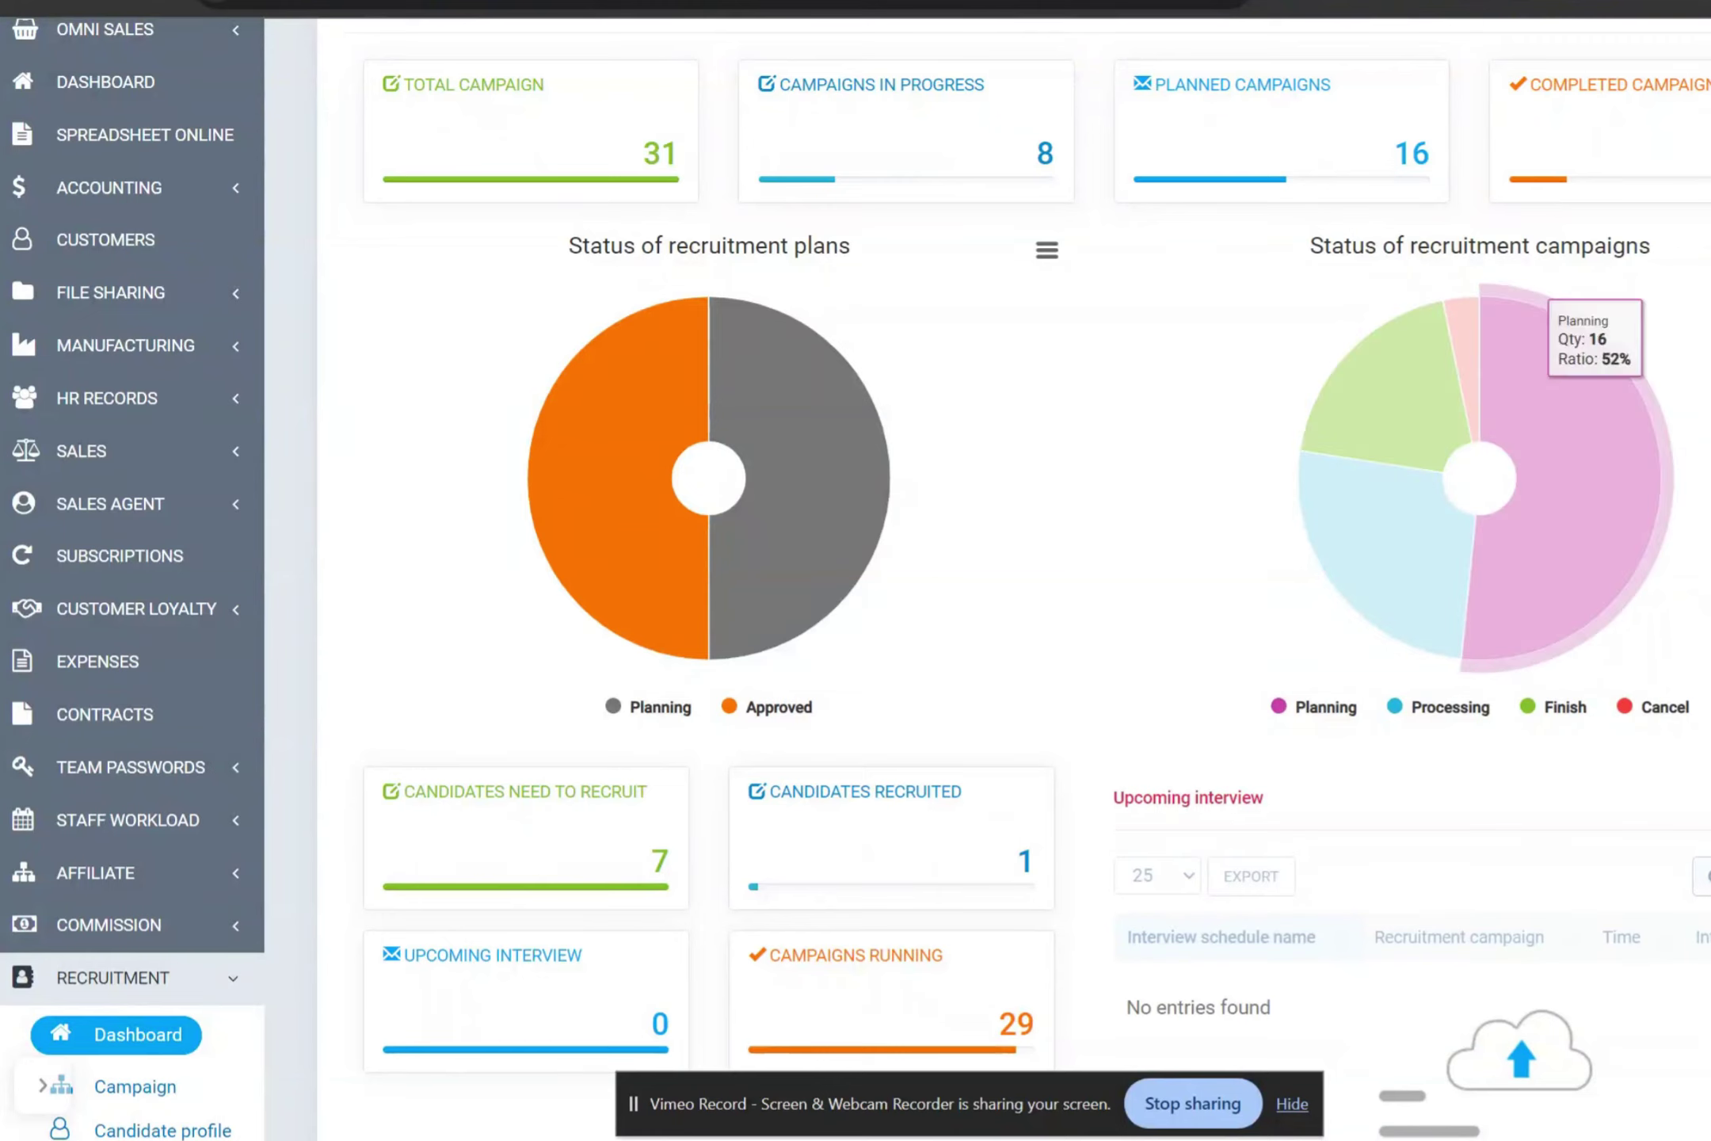
pyautogui.scroll(-4, 1014, 554)
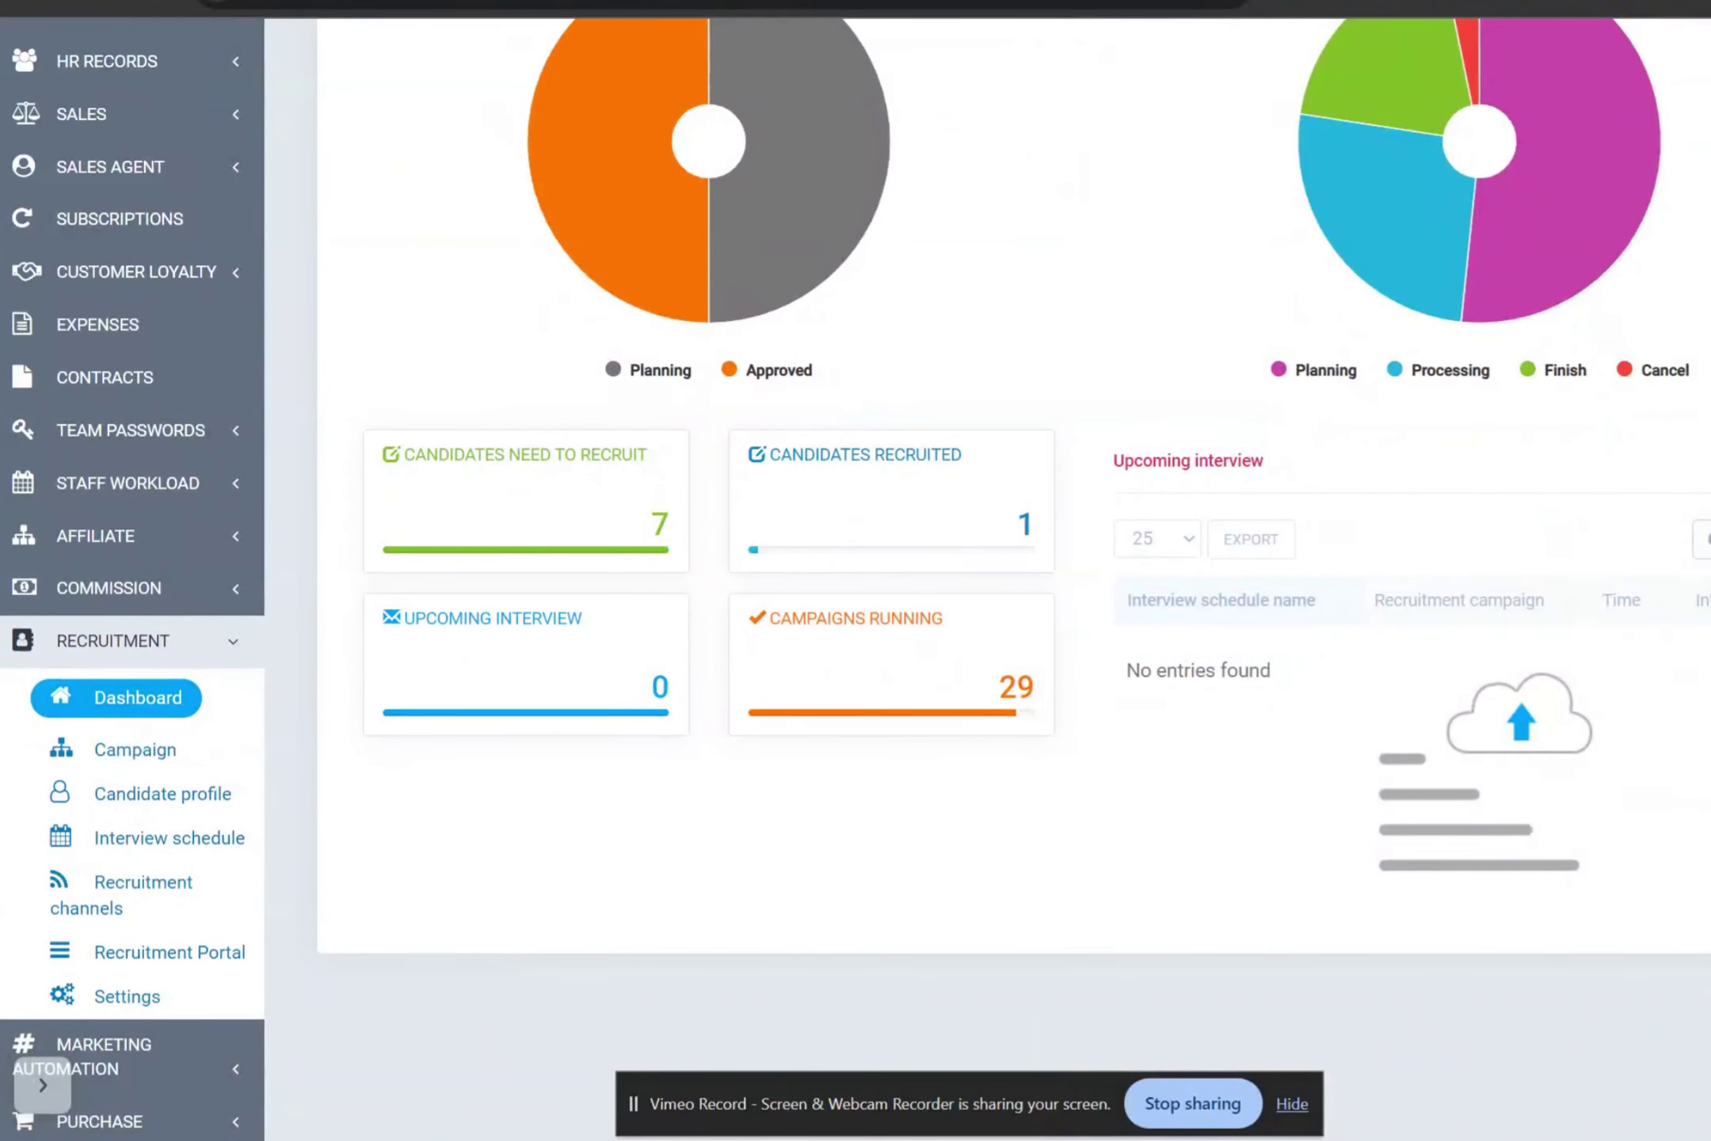
pyautogui.click(139, 700)
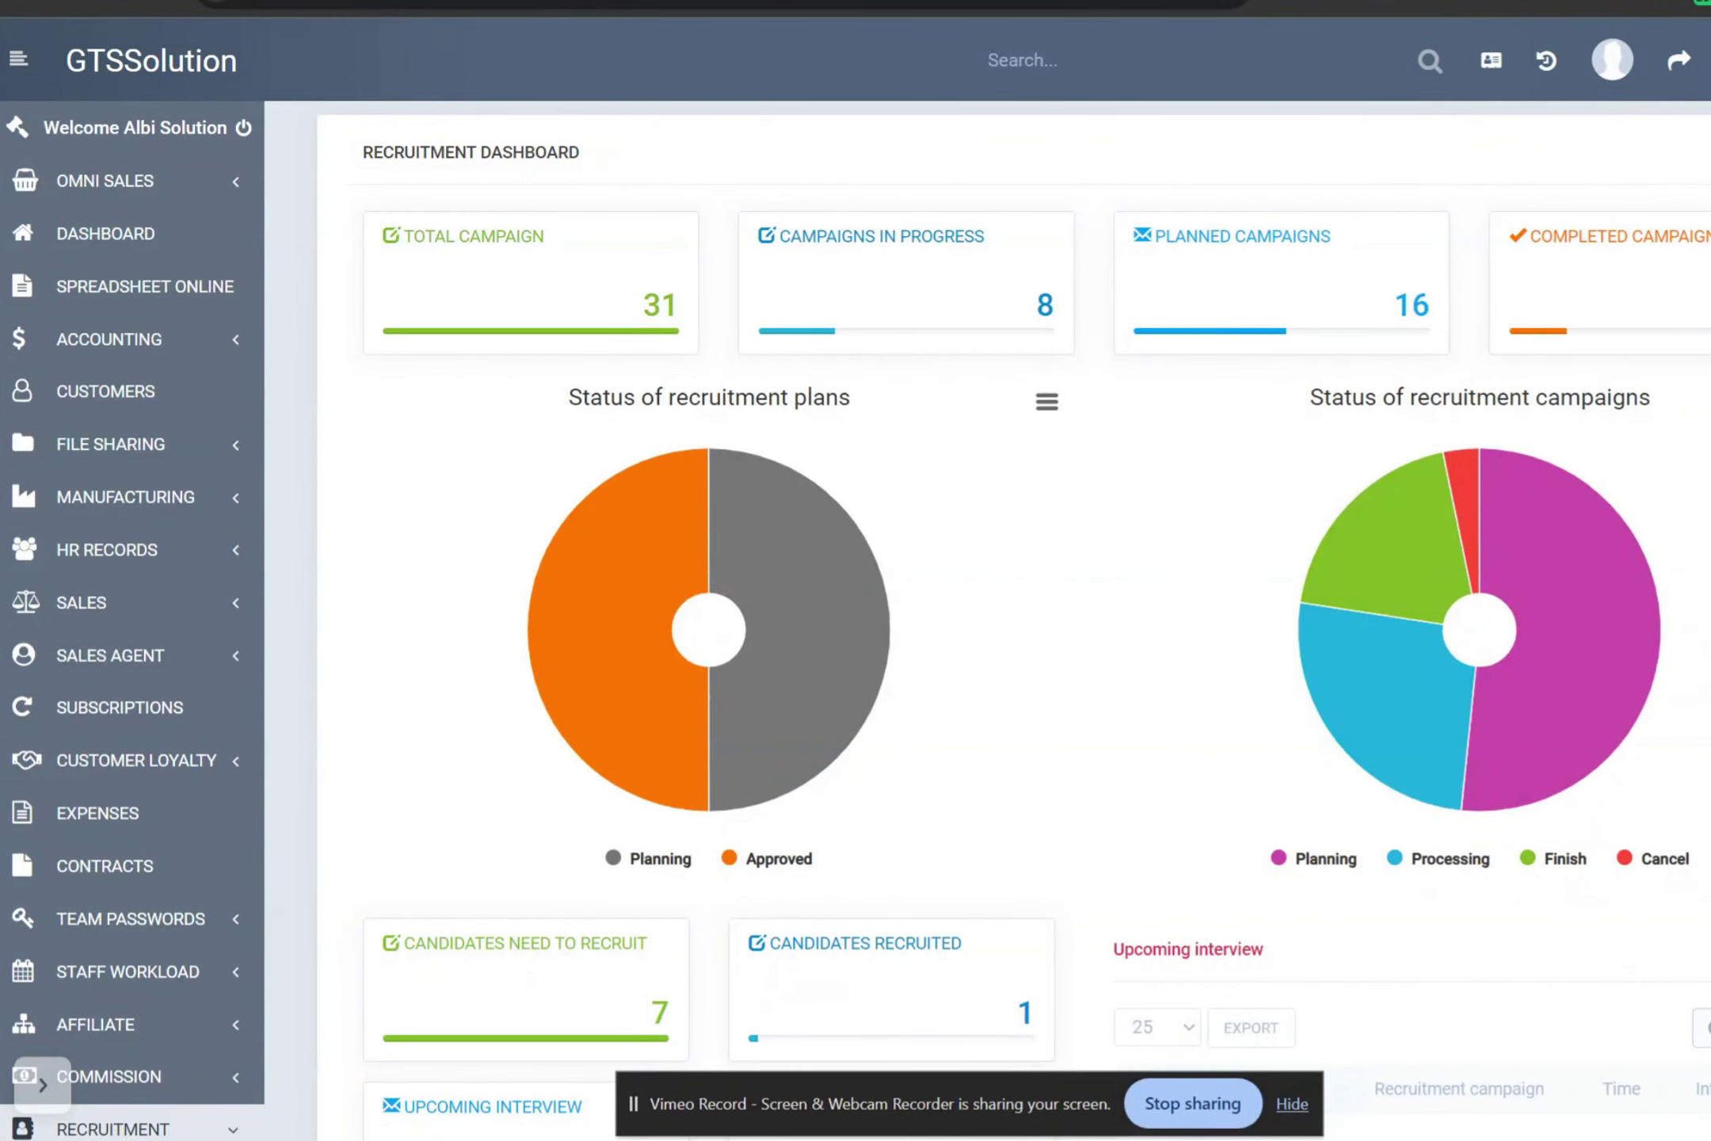
pyautogui.scroll(-2, 856, 578)
pyautogui.scroll(-3, 855, 578)
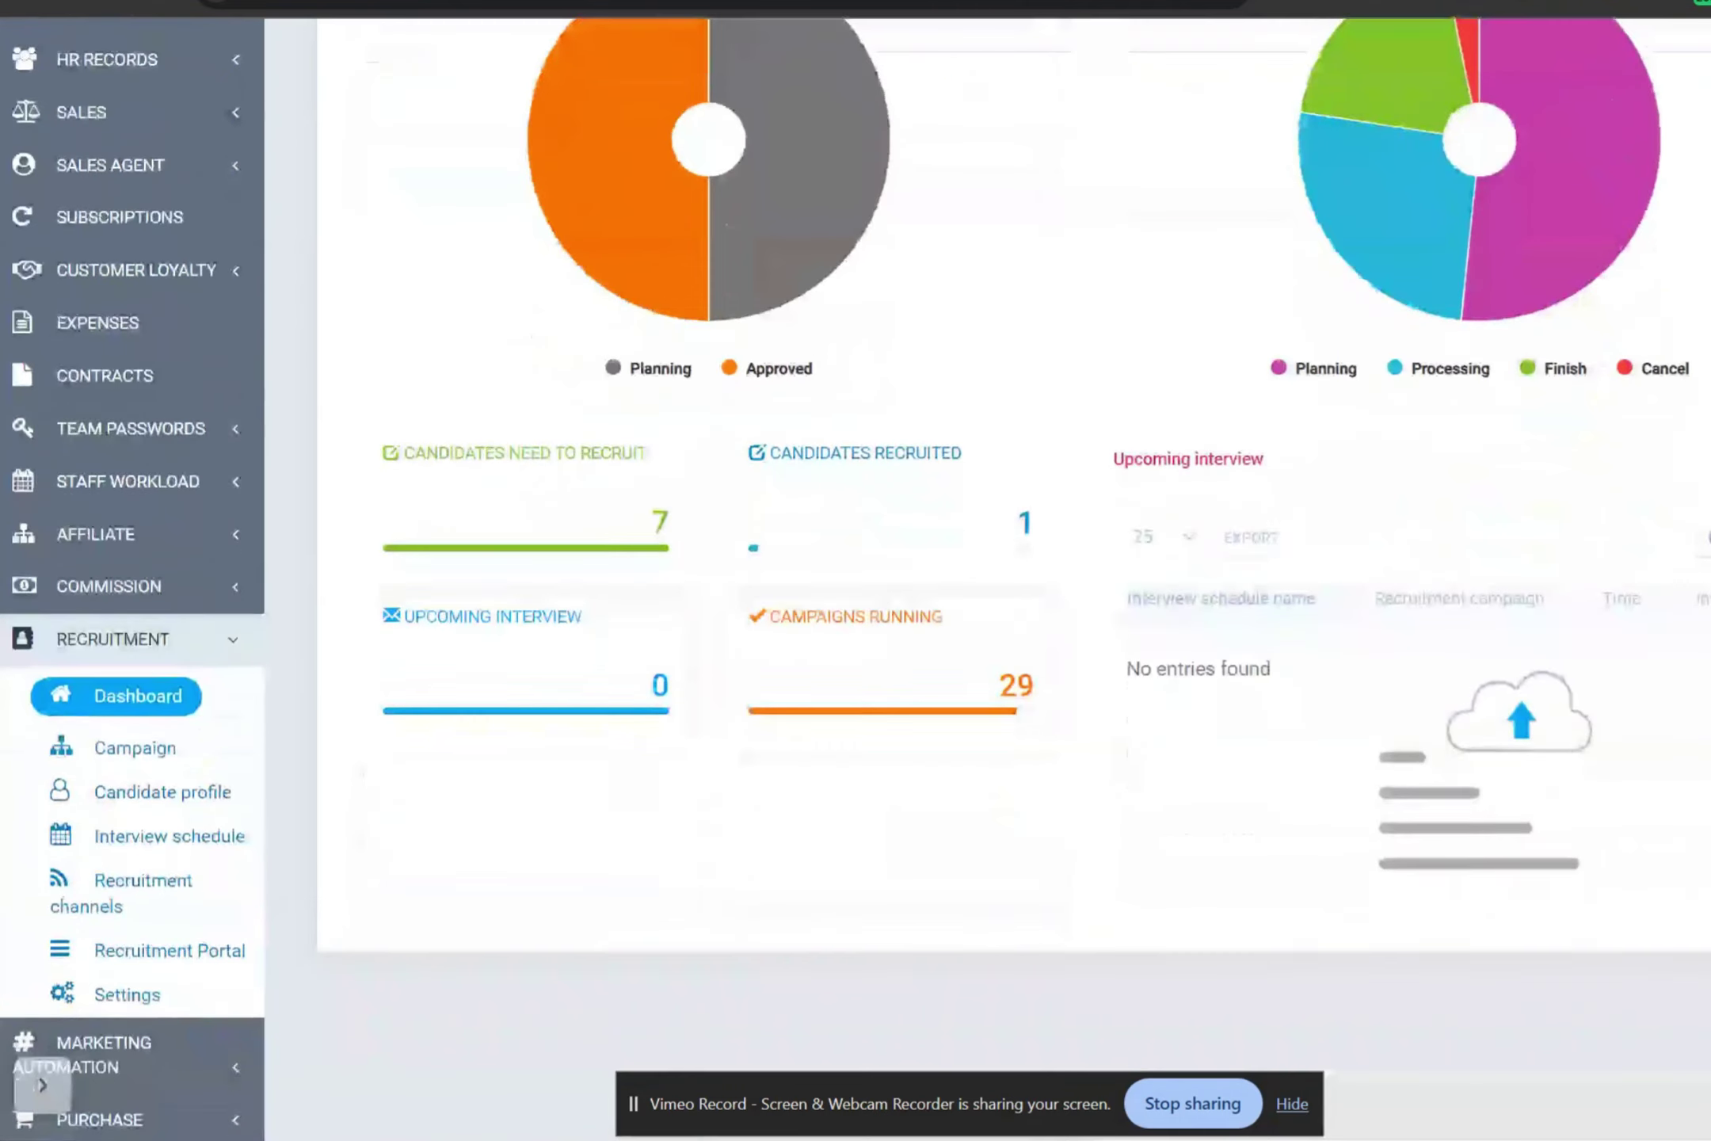
pyautogui.scroll(-1, 1446, 748)
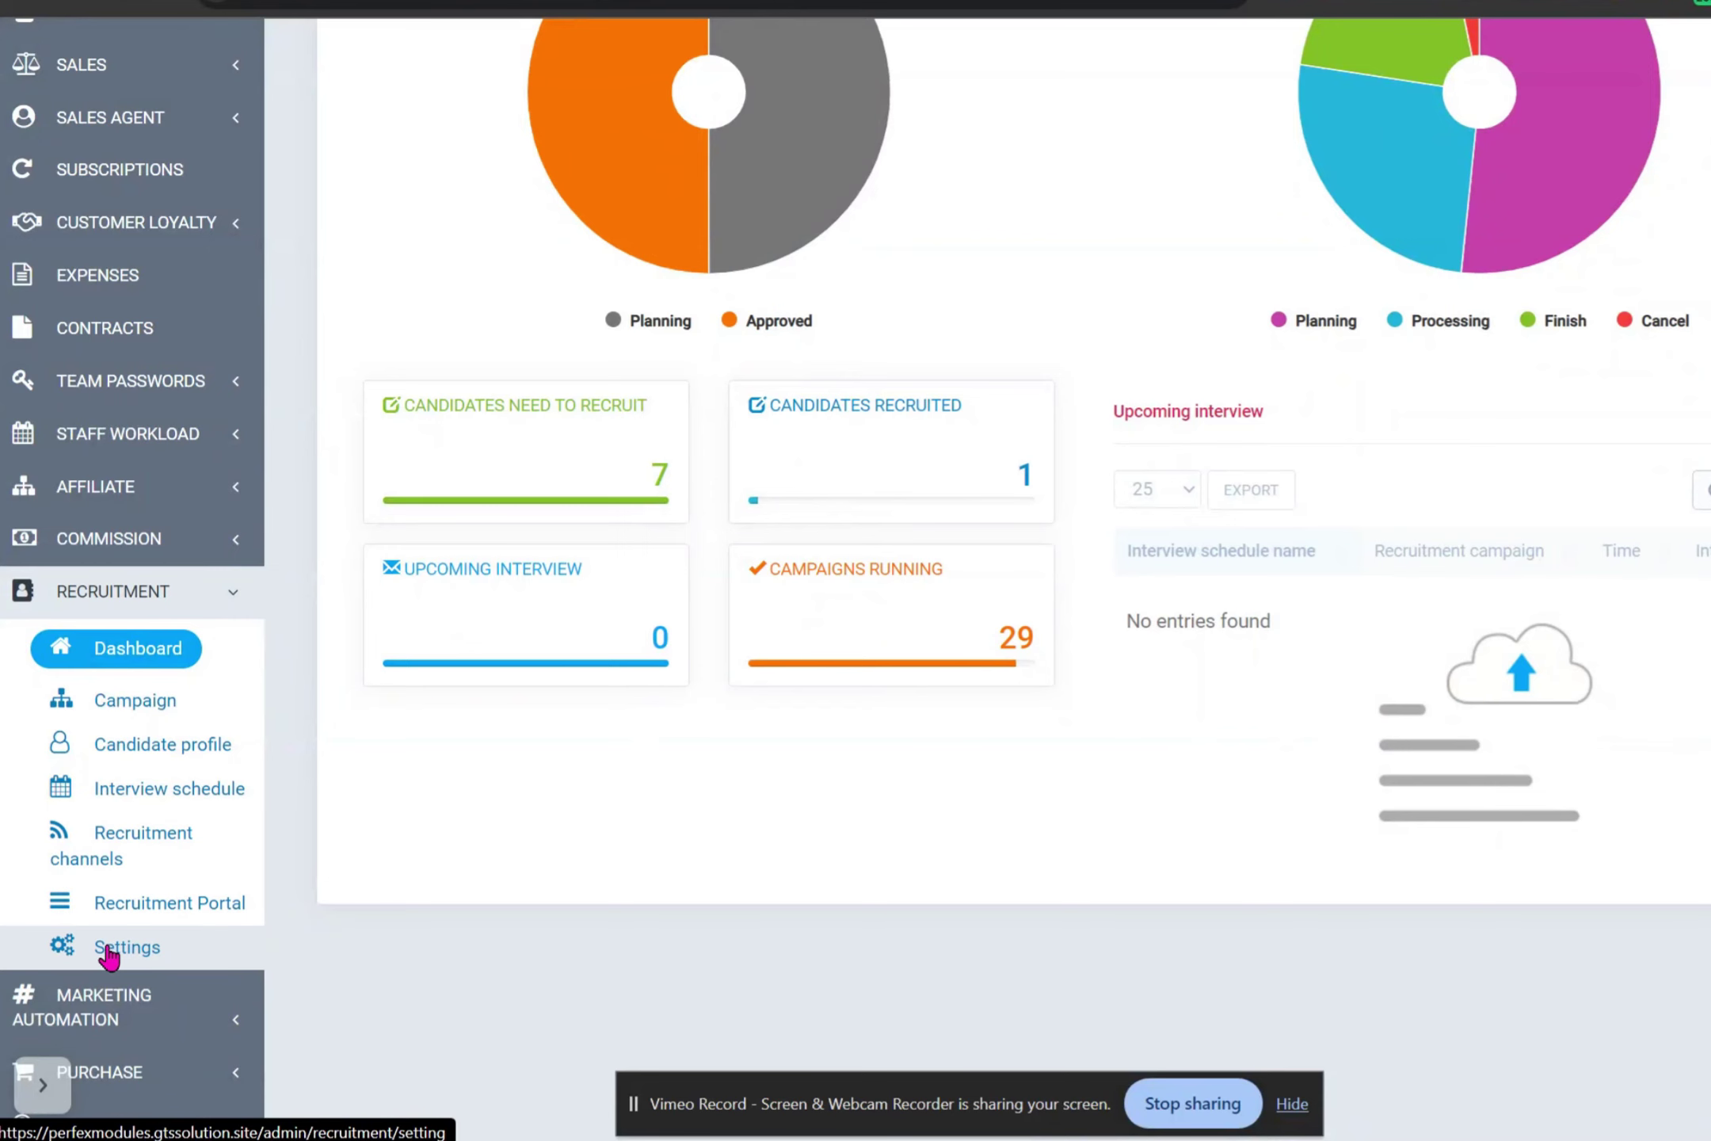
# - In Recruitment settings, start a new job position named 'name Job 1'
pyautogui.click(108, 950)
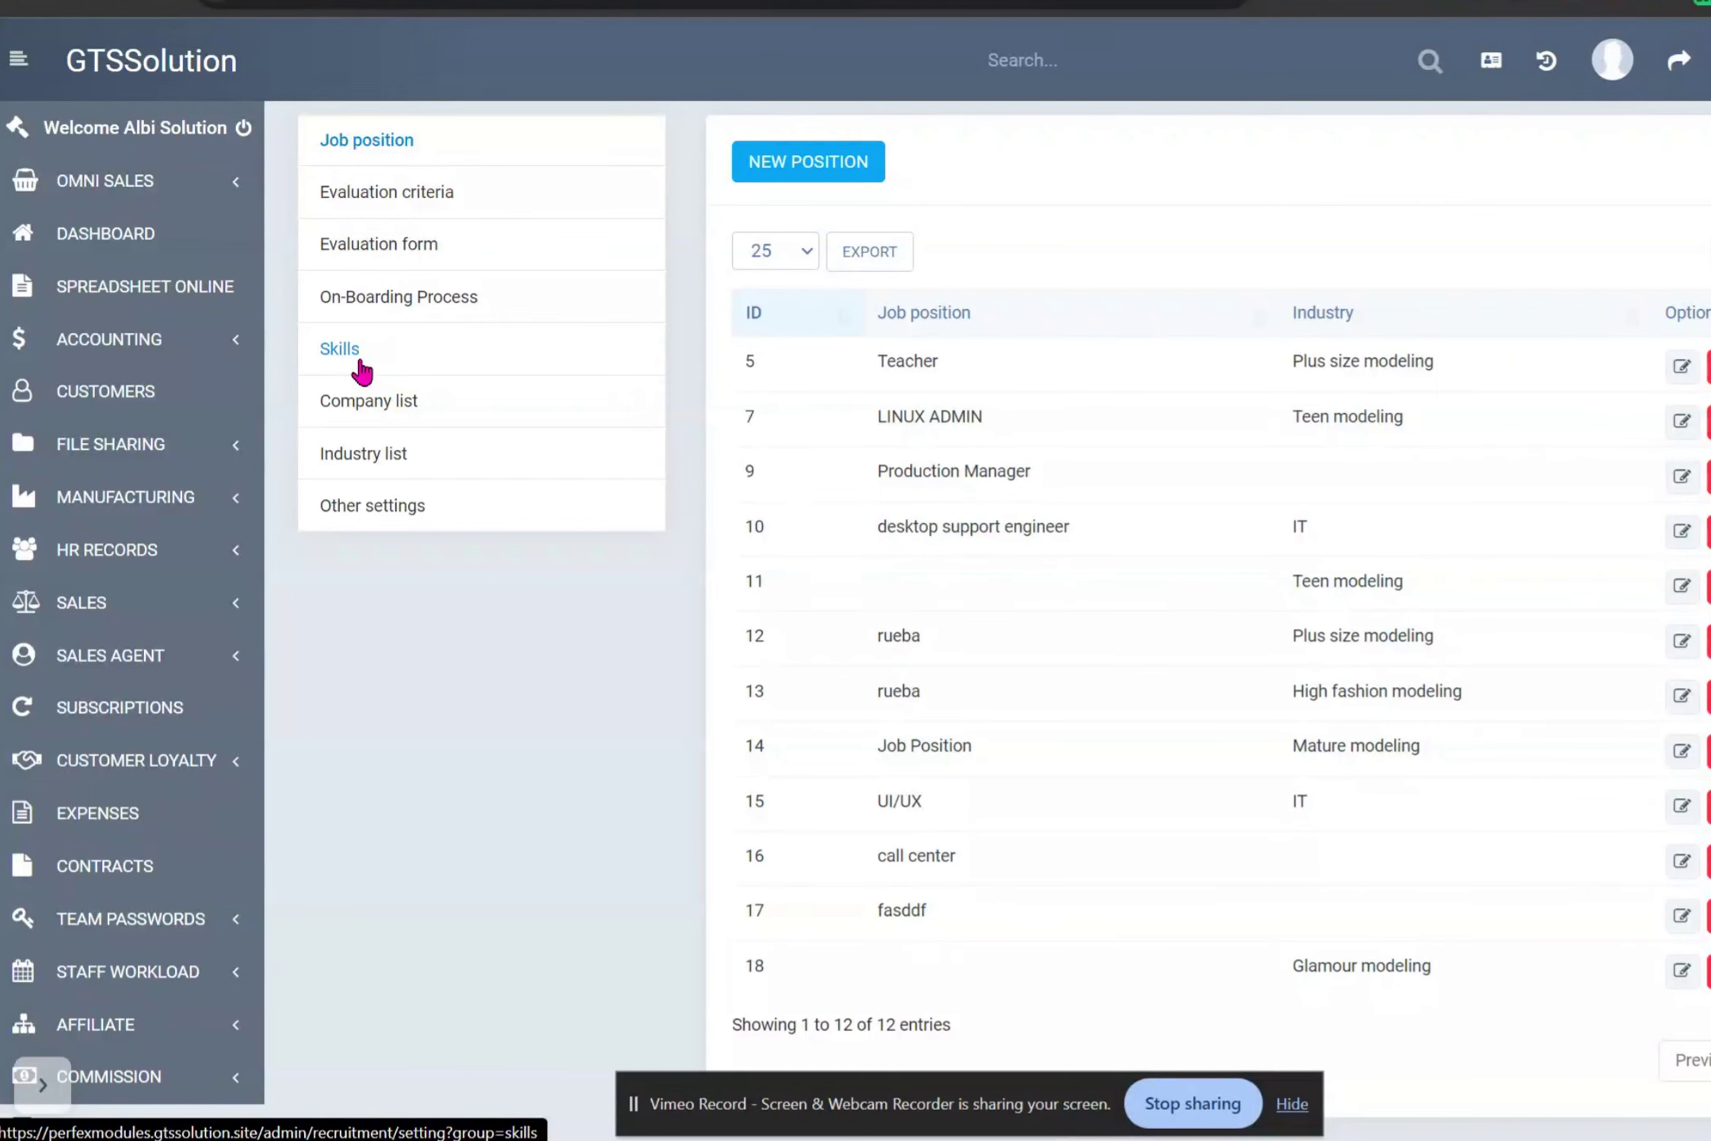
pyautogui.click(392, 144)
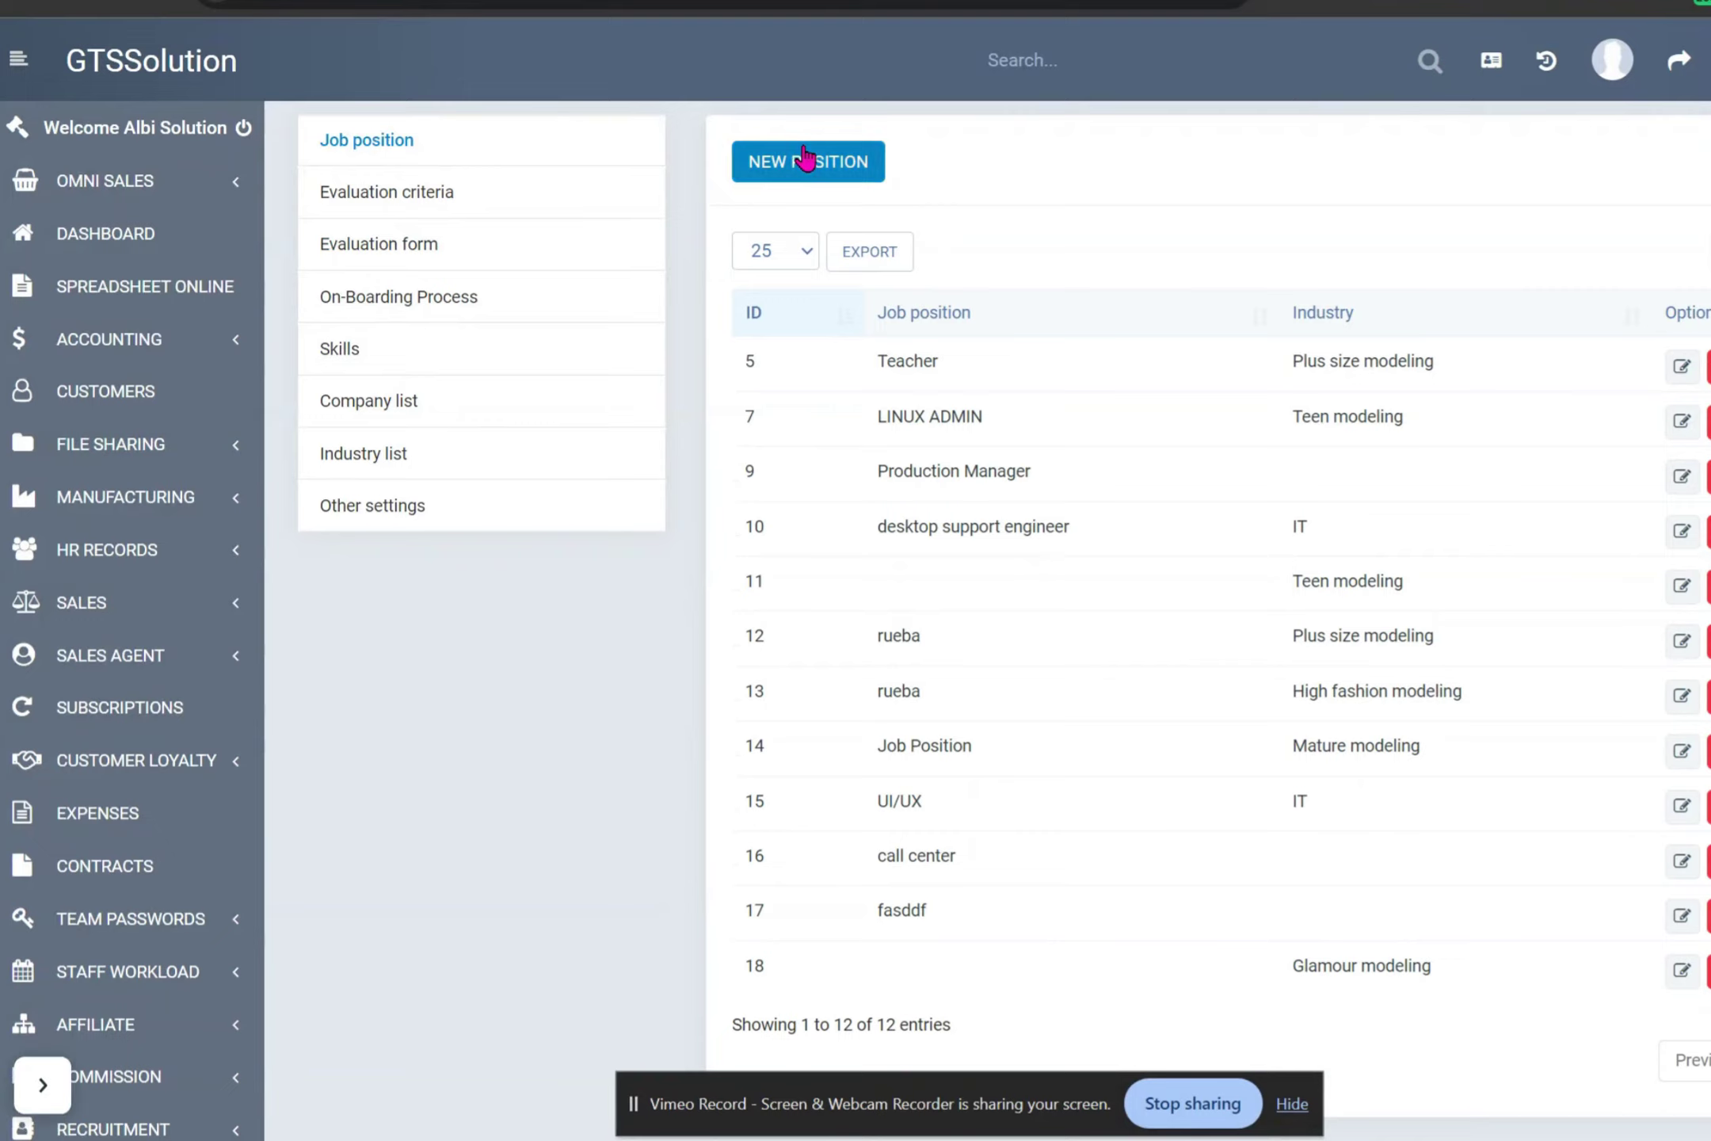
pyautogui.click(804, 158)
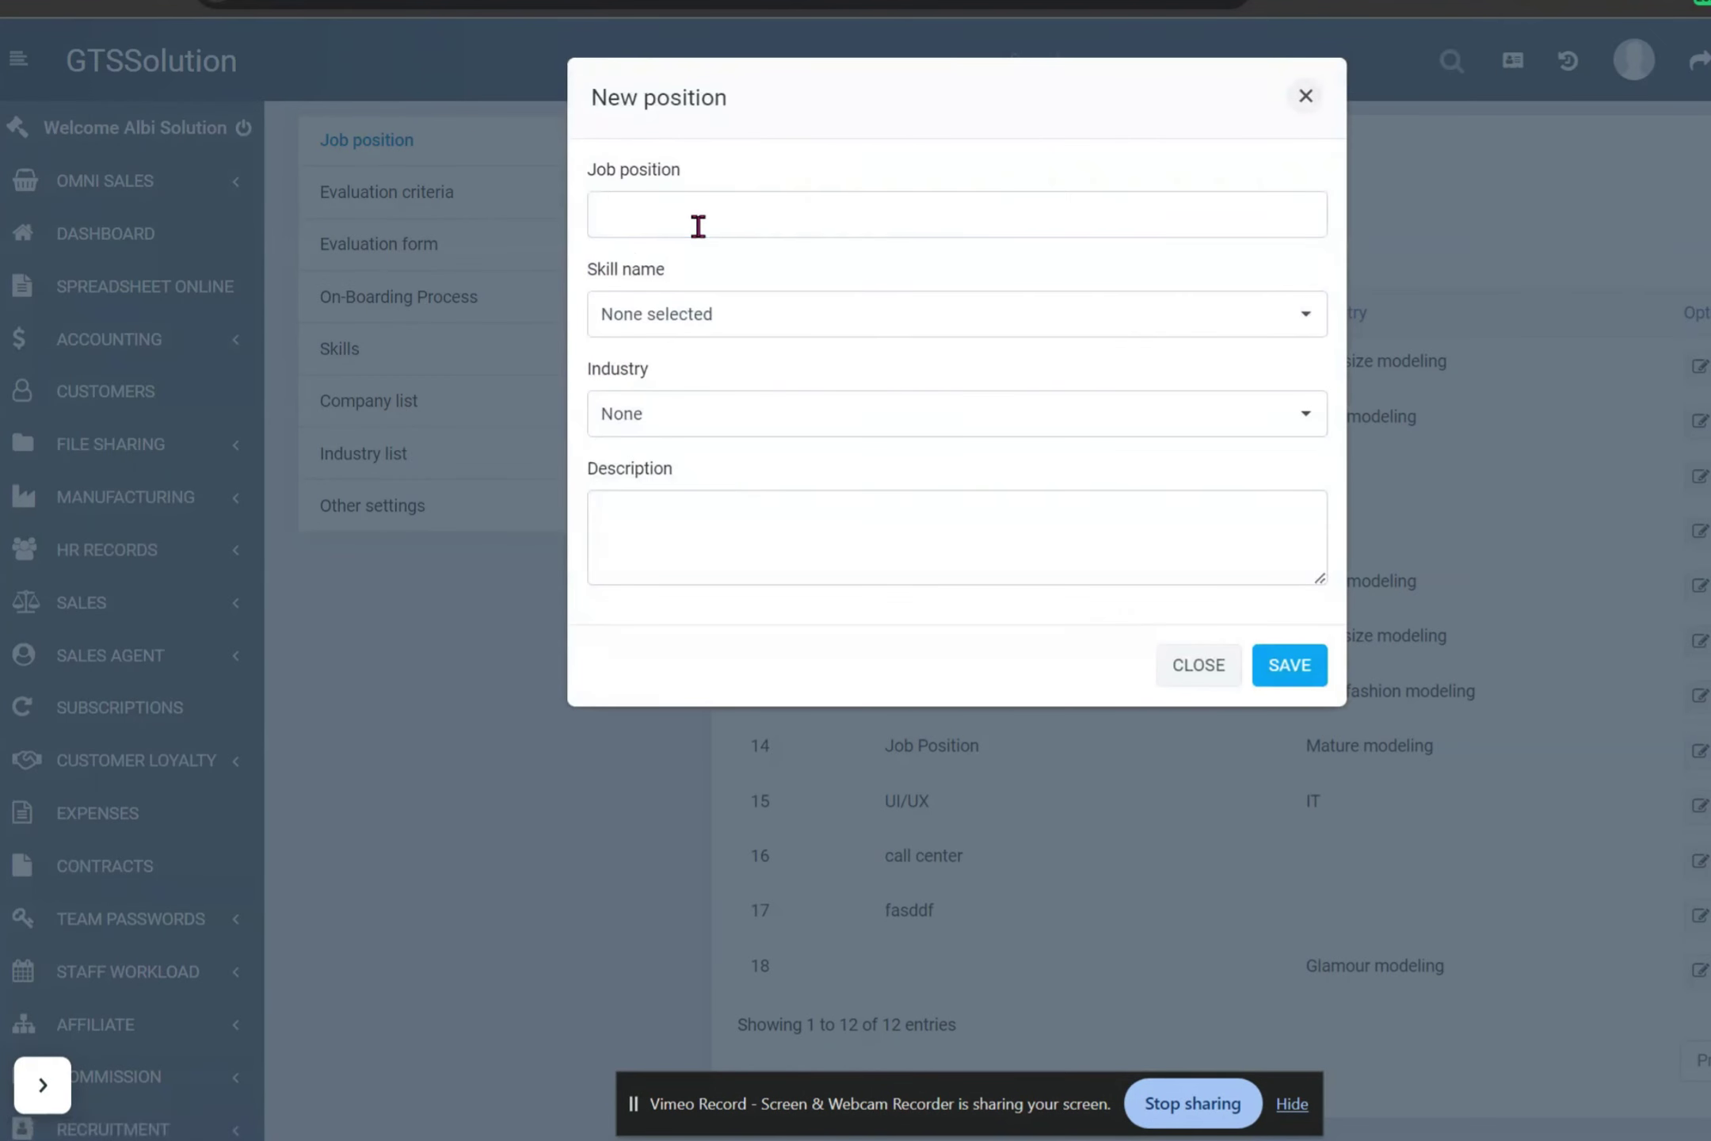
pyautogui.click(697, 226)
pyautogui.write('name ')
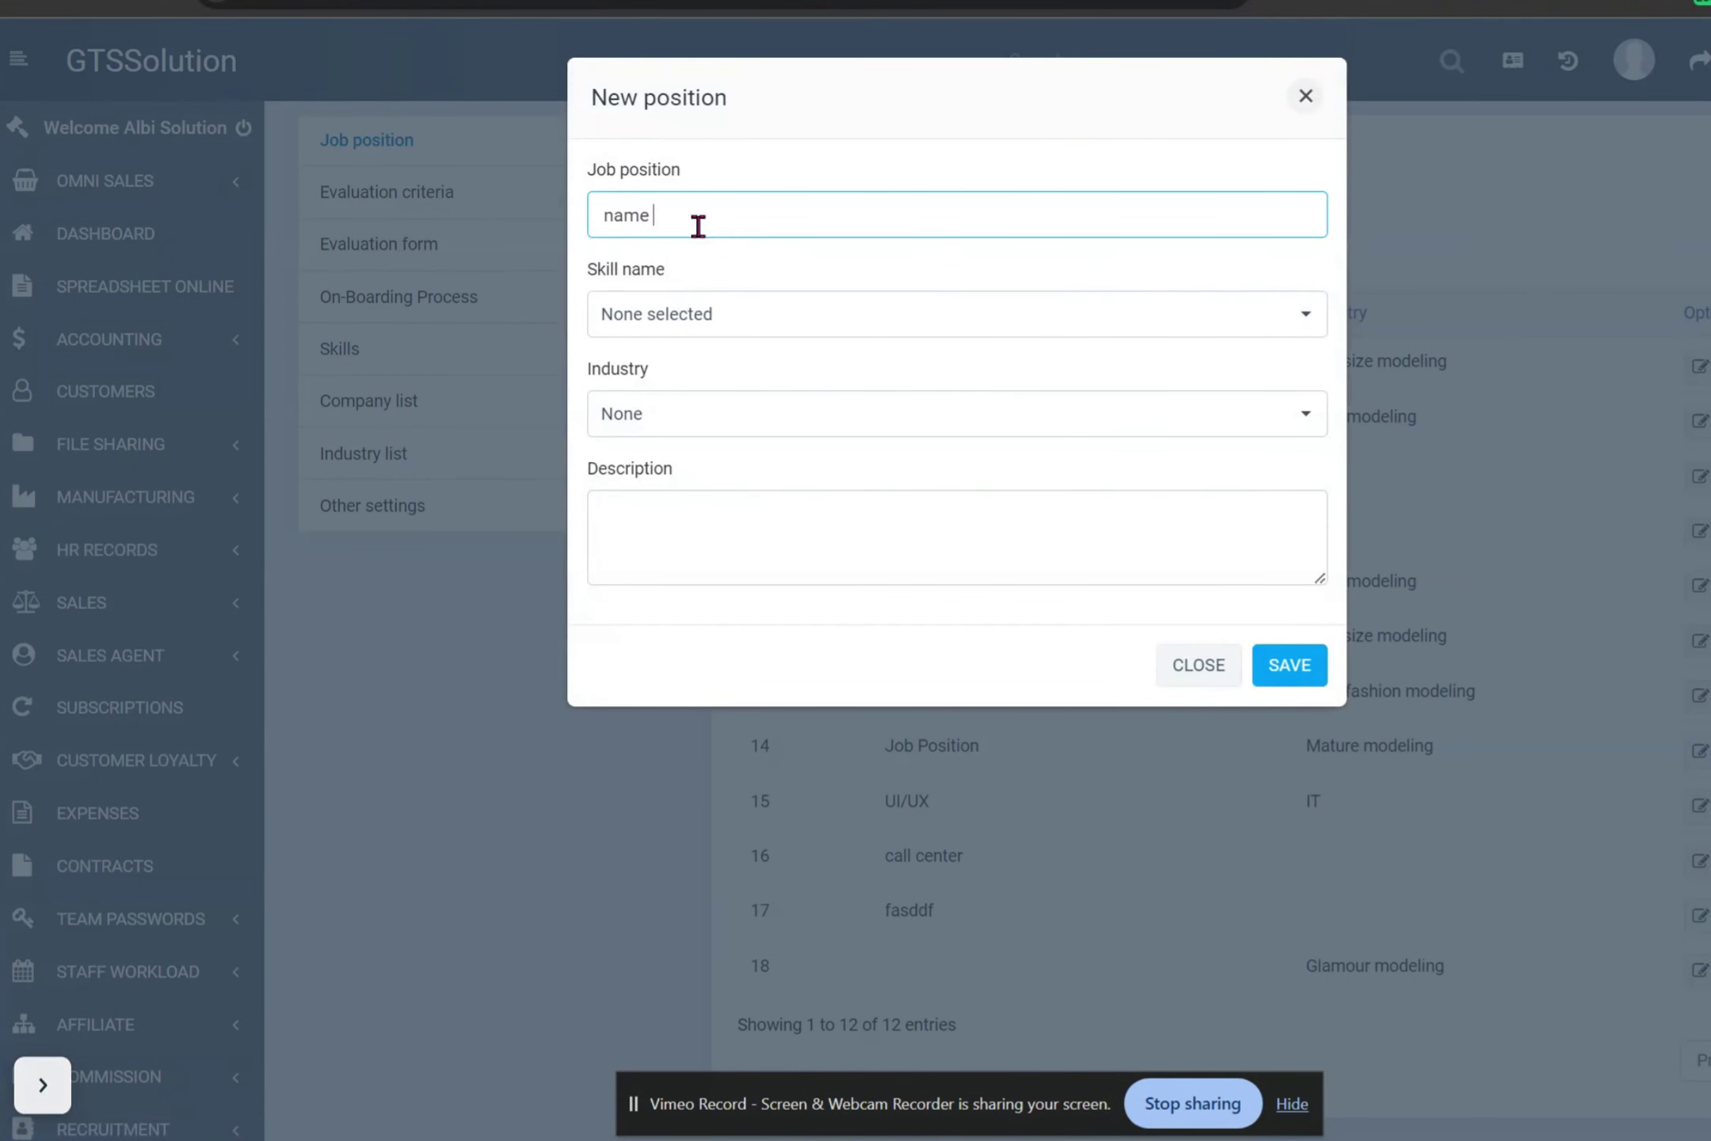
pyautogui.write('Job 1')
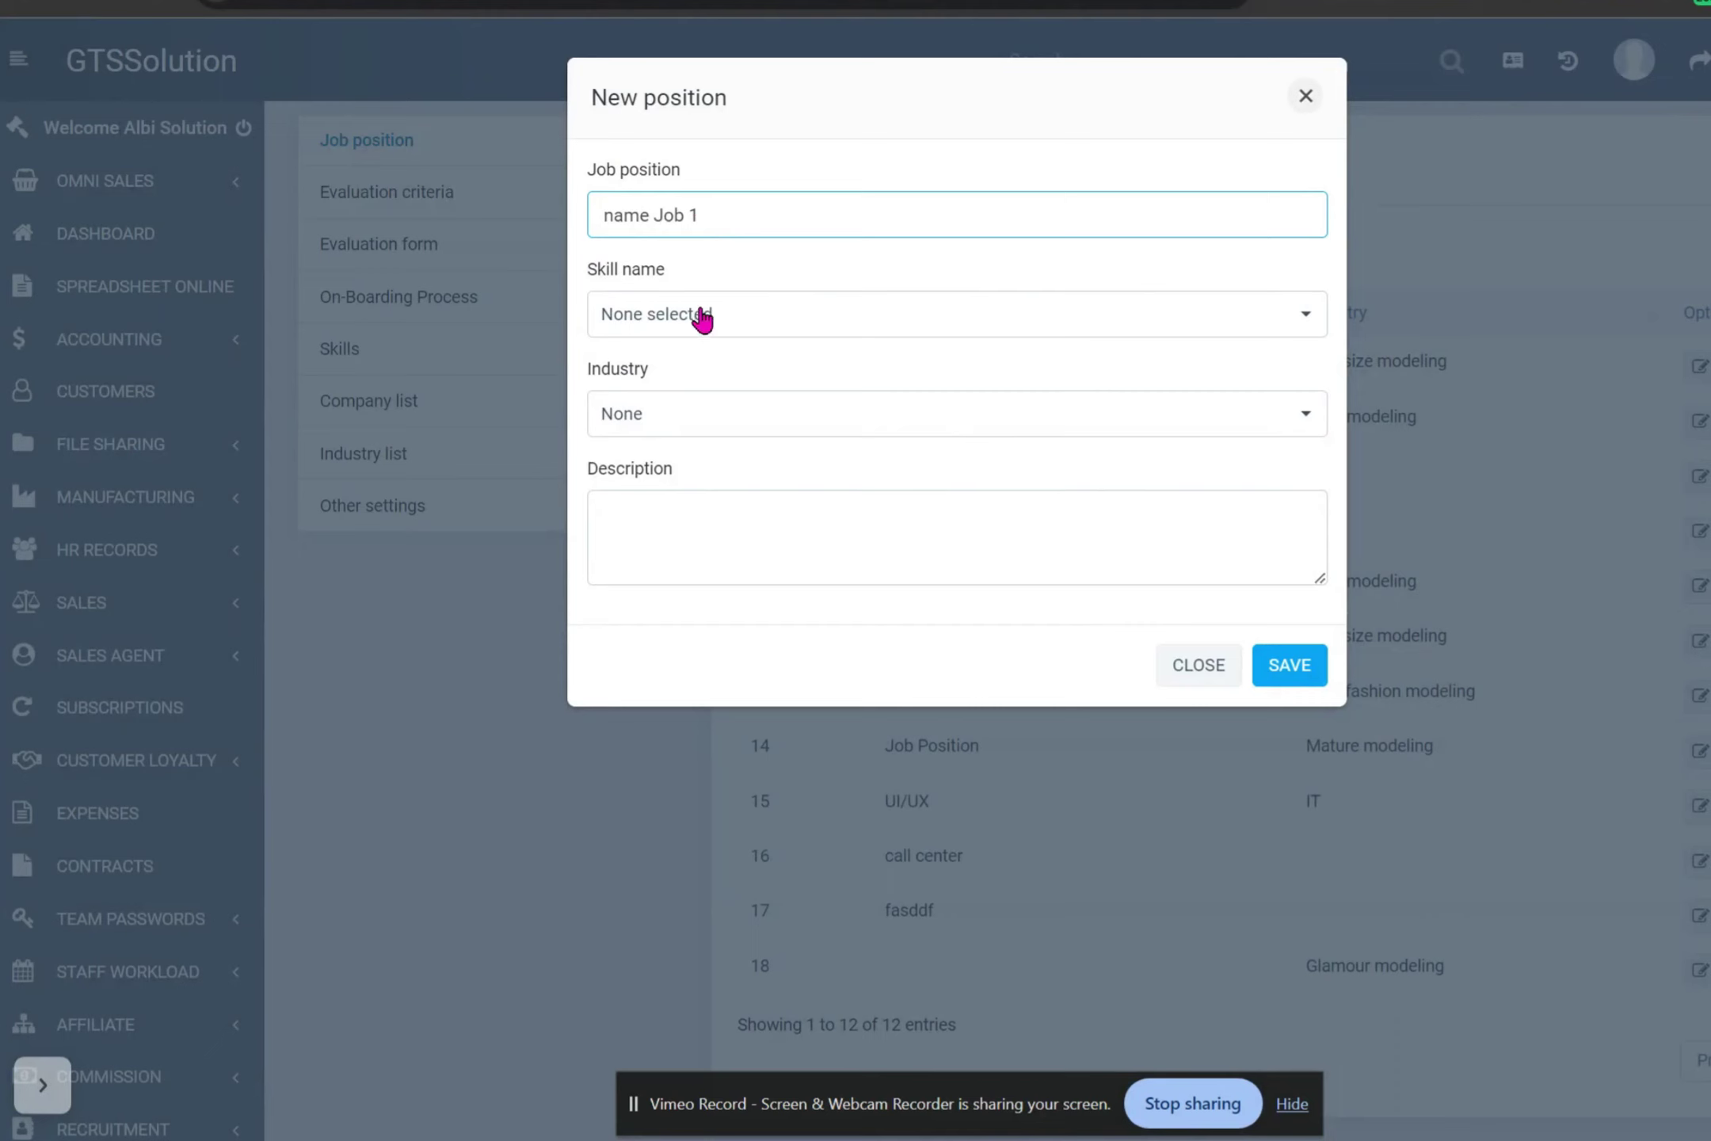
# - Require Poise, Organization, 13 and LINUX skills, set industry Mature modeling, and save
pyautogui.click(701, 320)
pyautogui.click(707, 626)
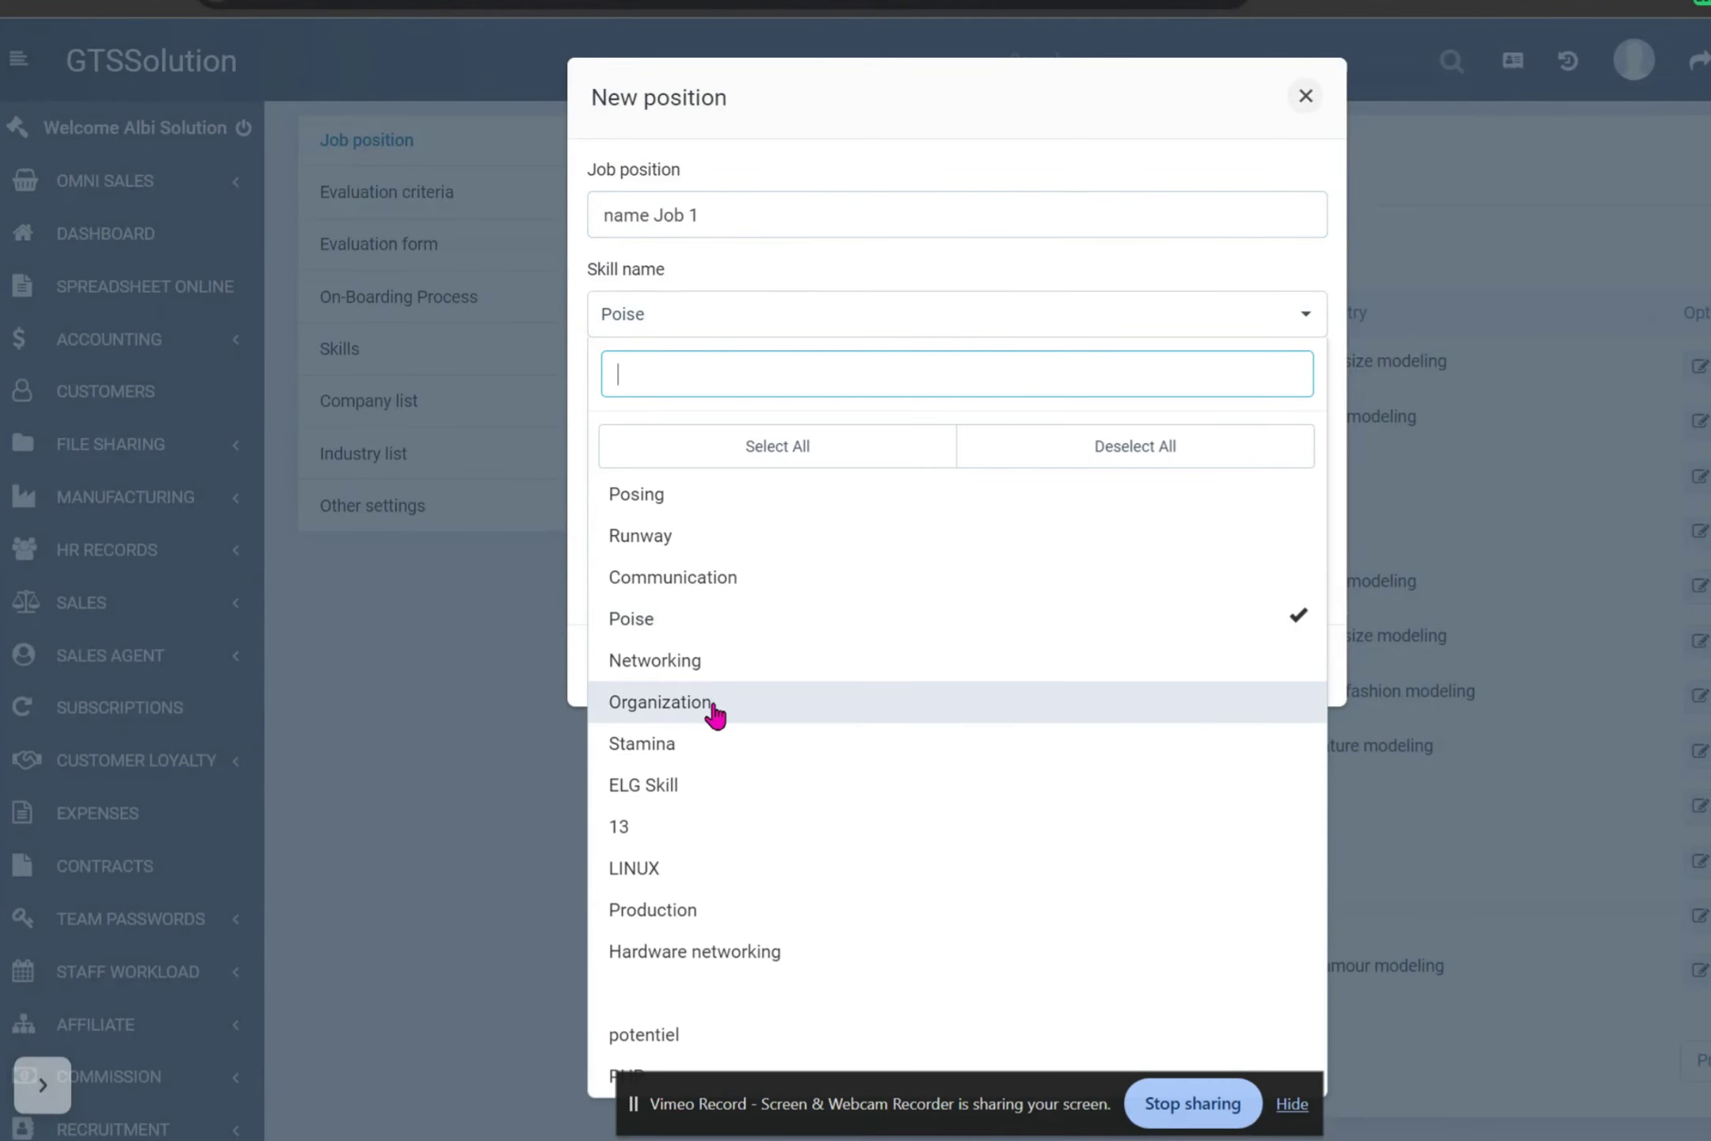
pyautogui.click(709, 702)
pyautogui.click(711, 826)
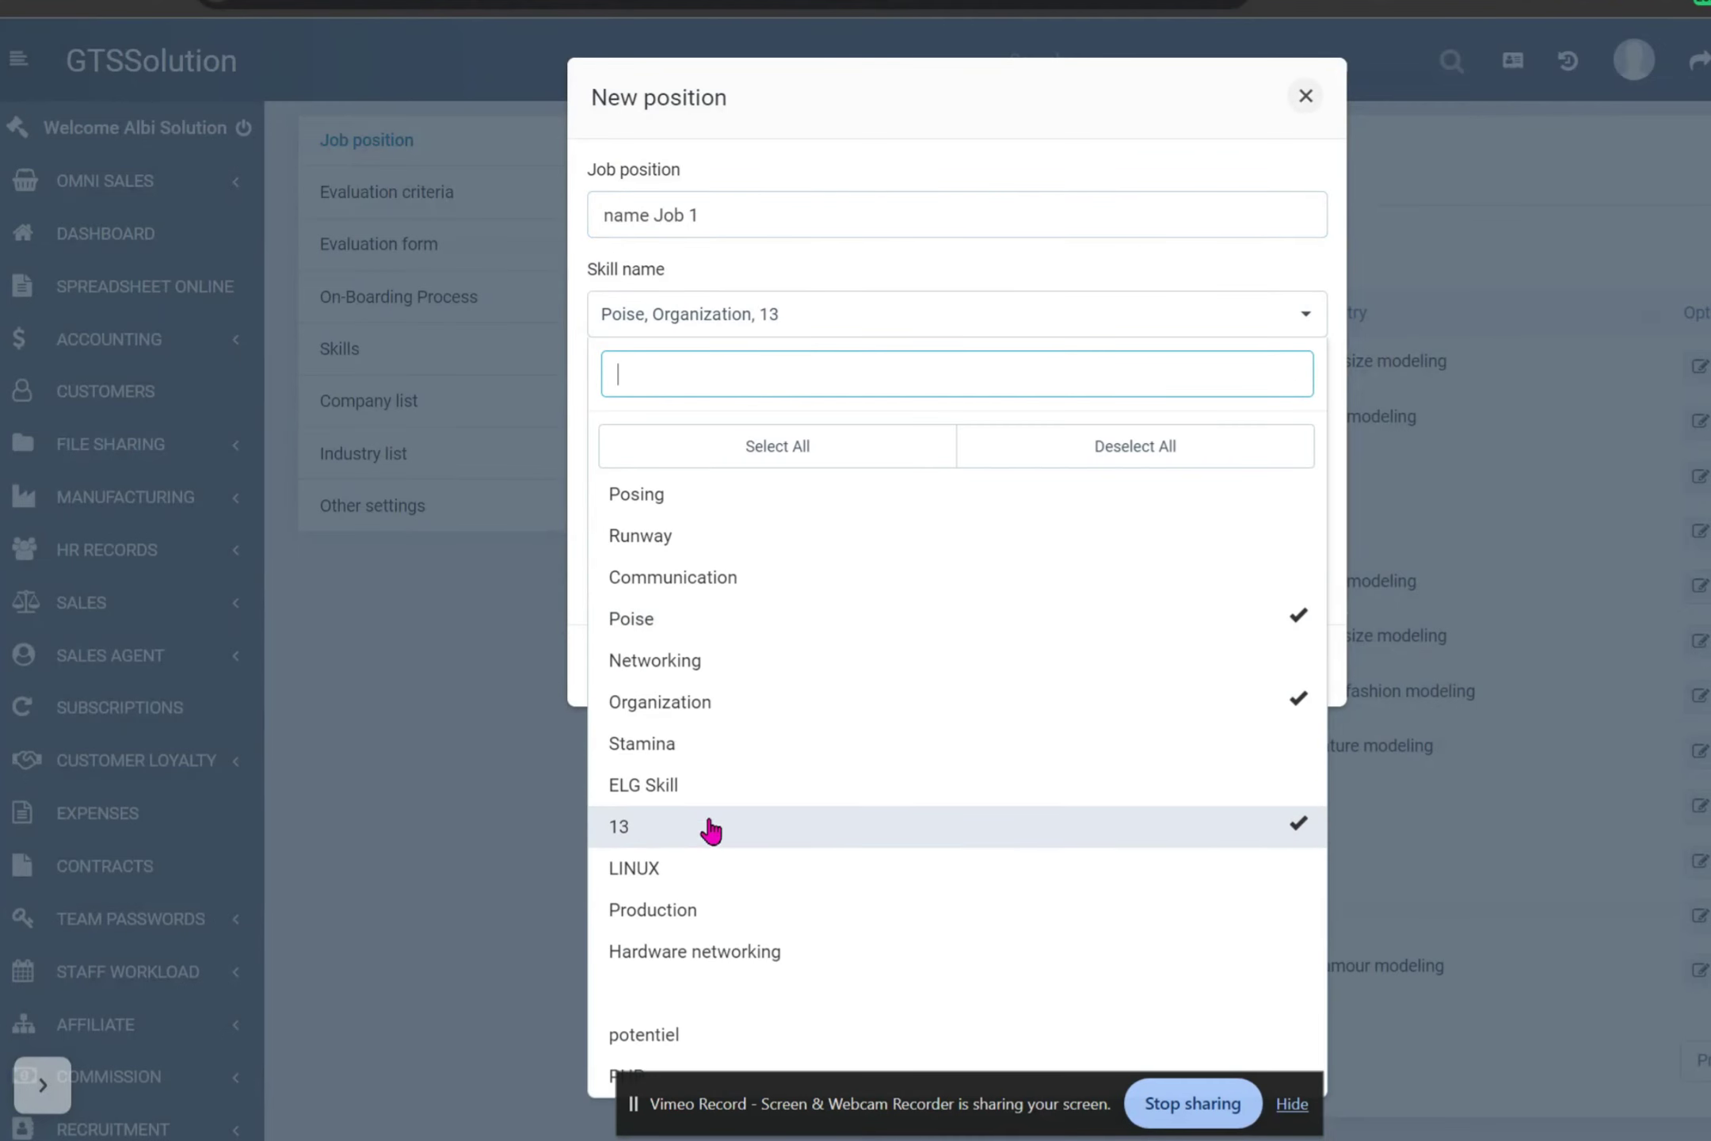
pyautogui.click(725, 870)
pyautogui.click(1199, 92)
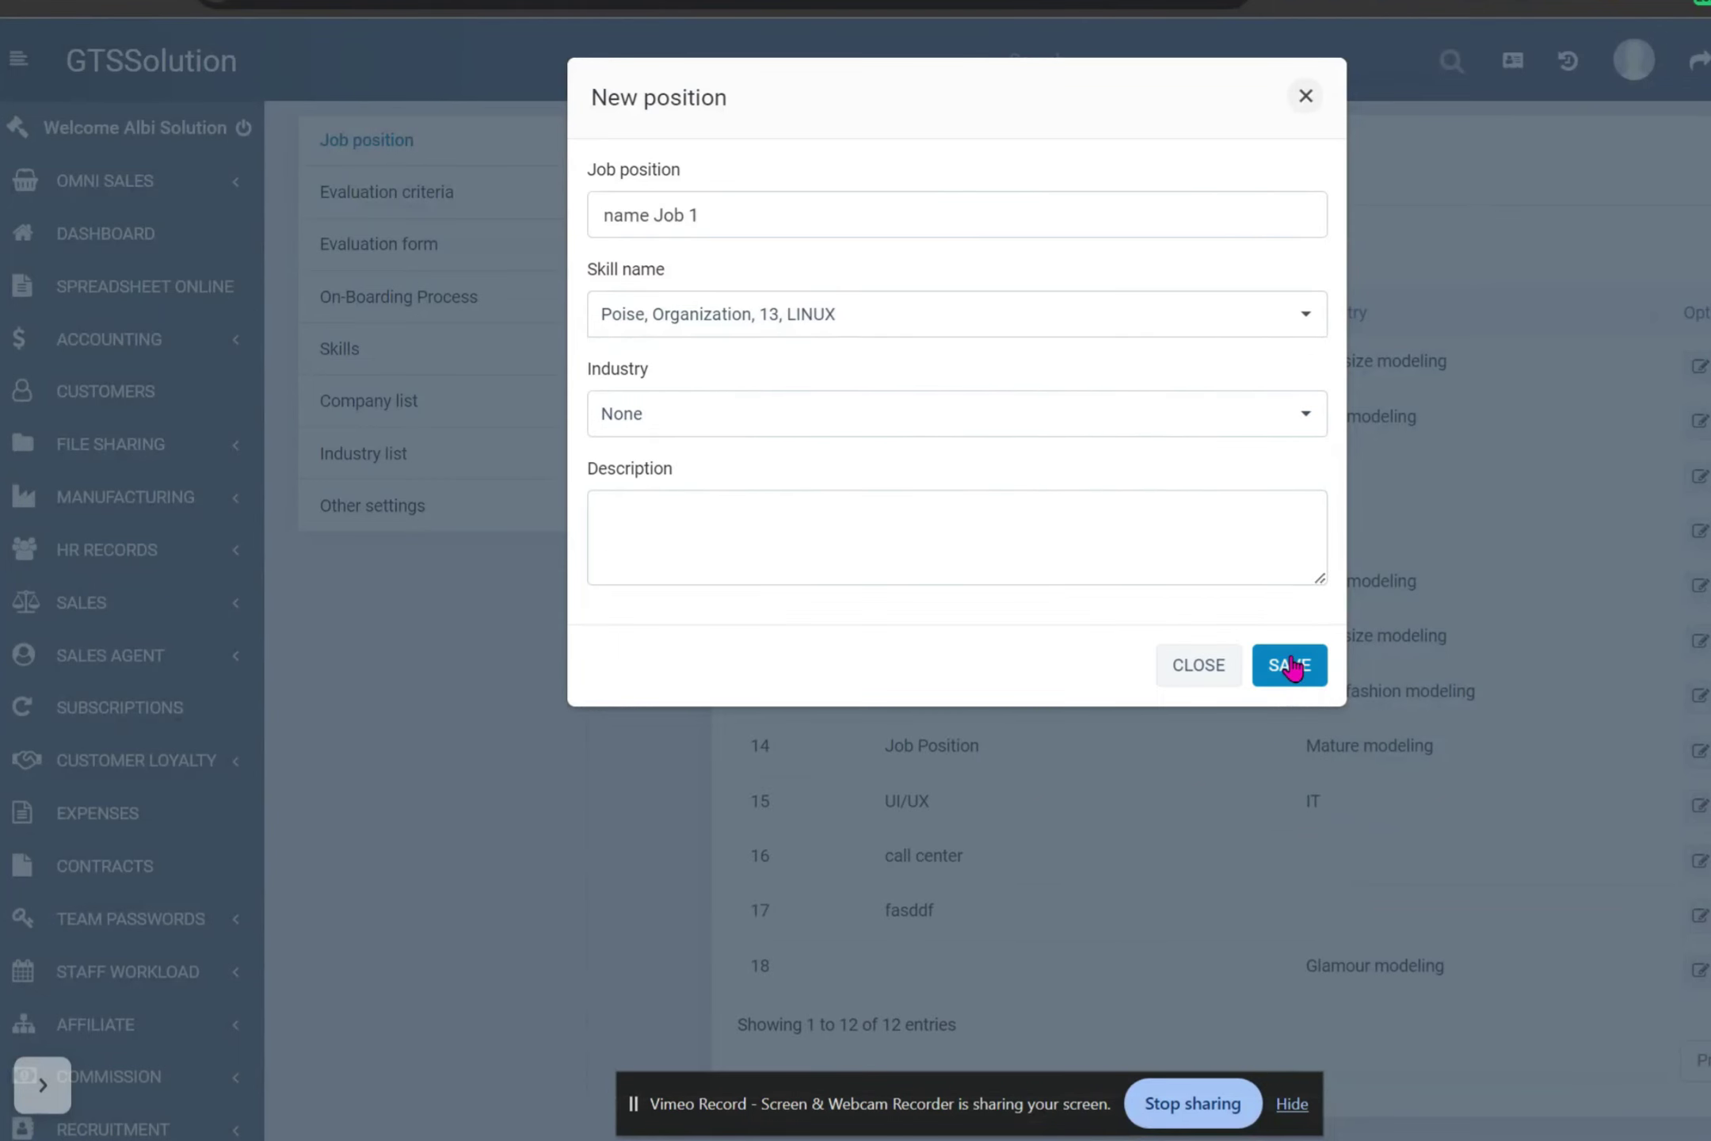
pyautogui.click(1185, 420)
pyautogui.click(791, 793)
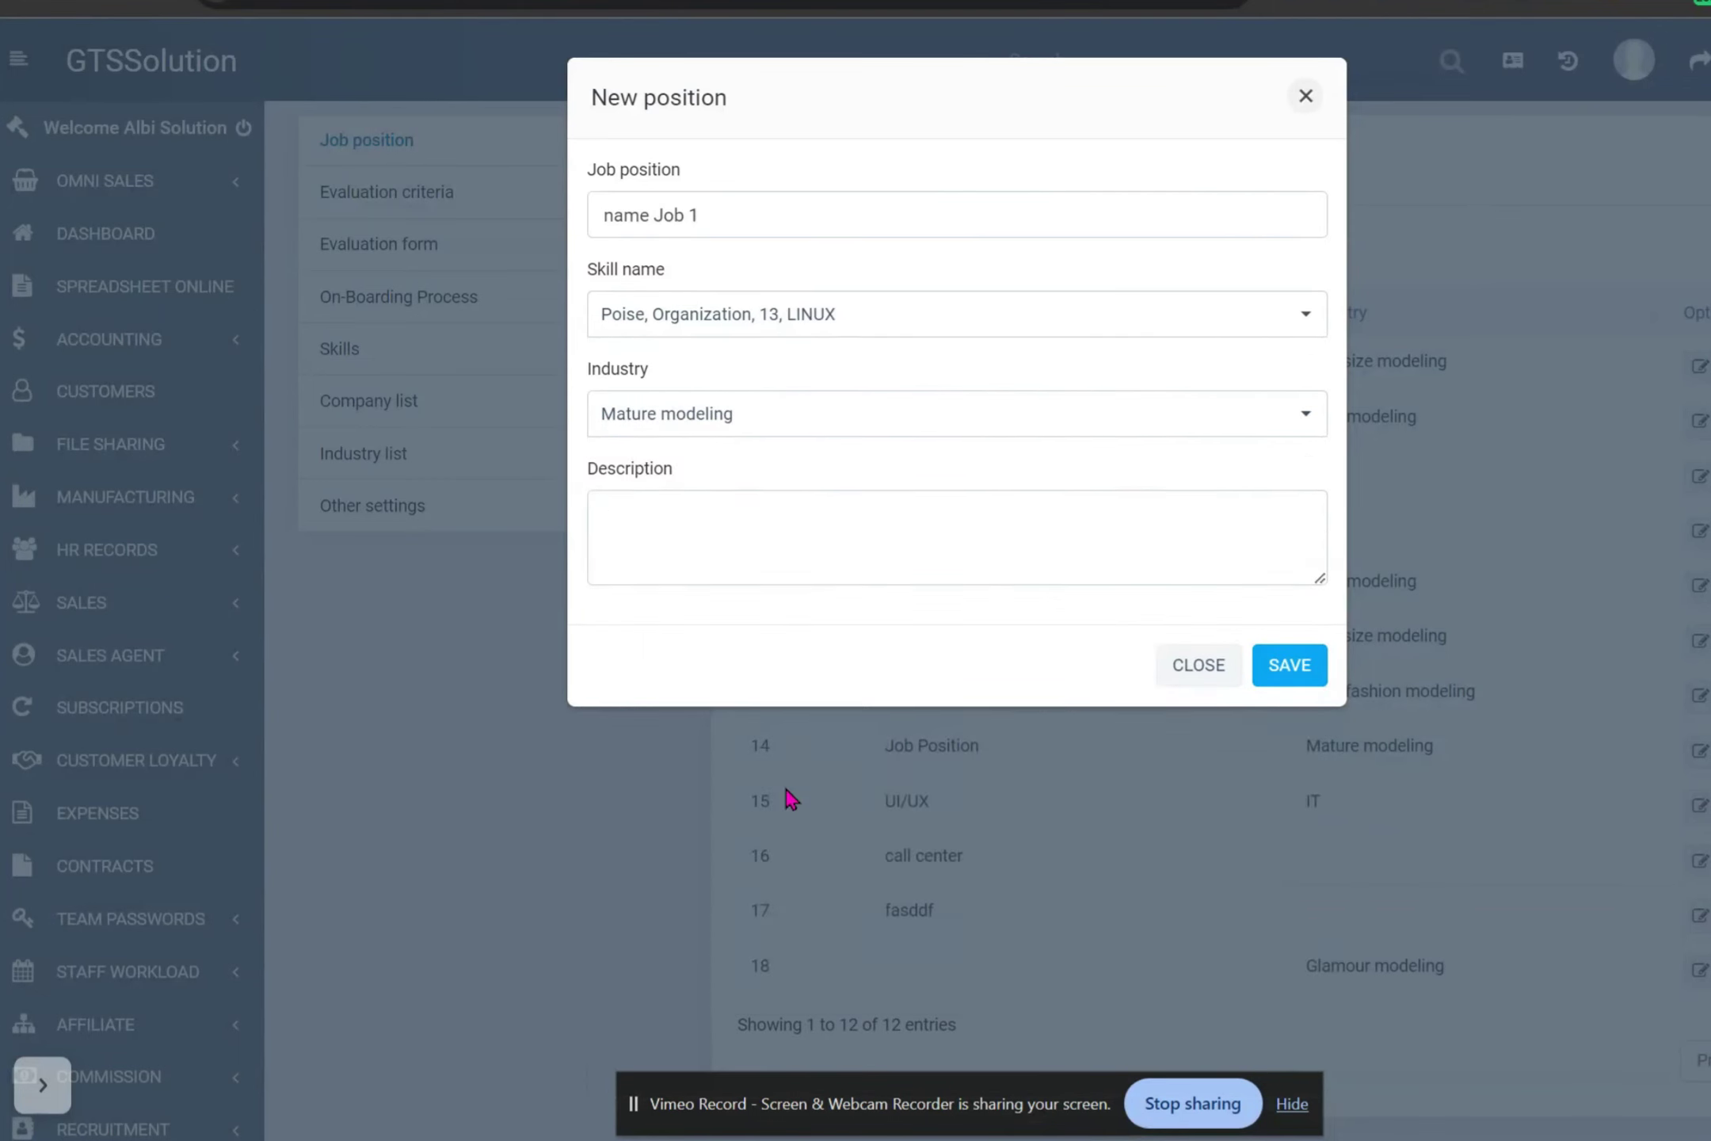
pyautogui.click(1287, 669)
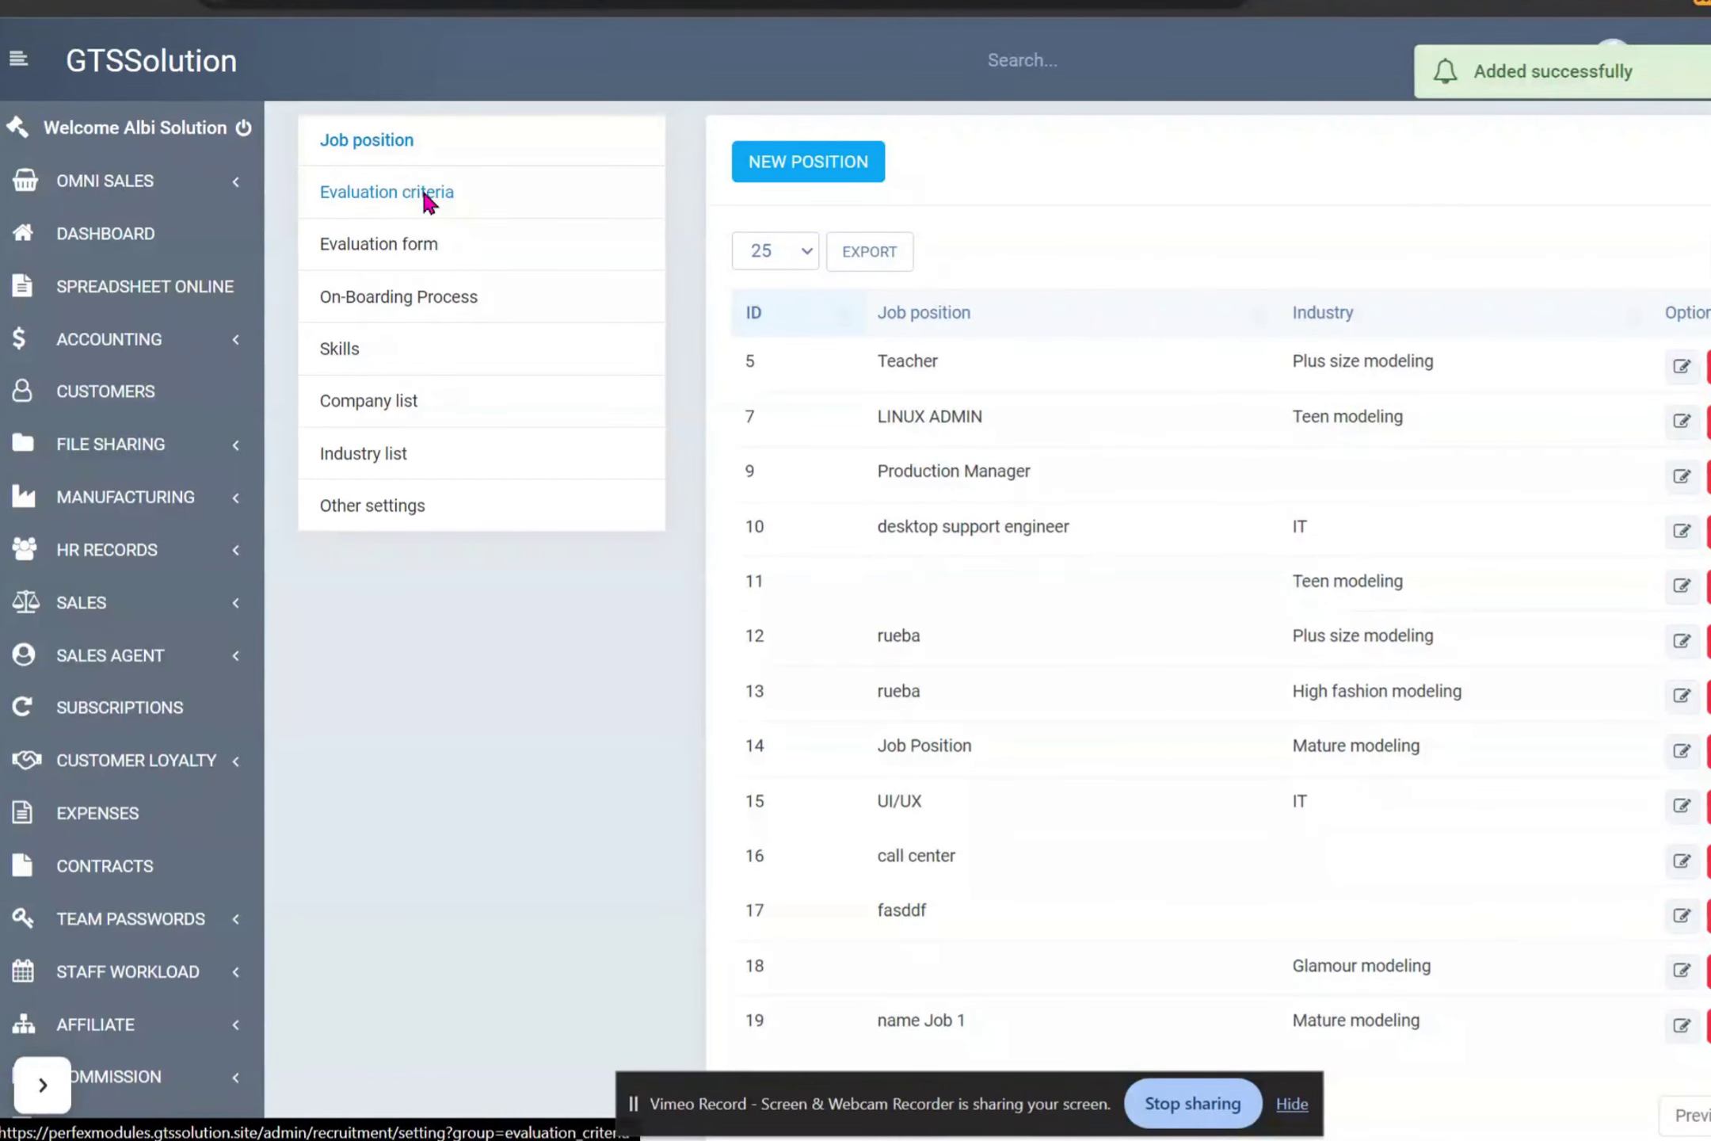
pyautogui.click(424, 196)
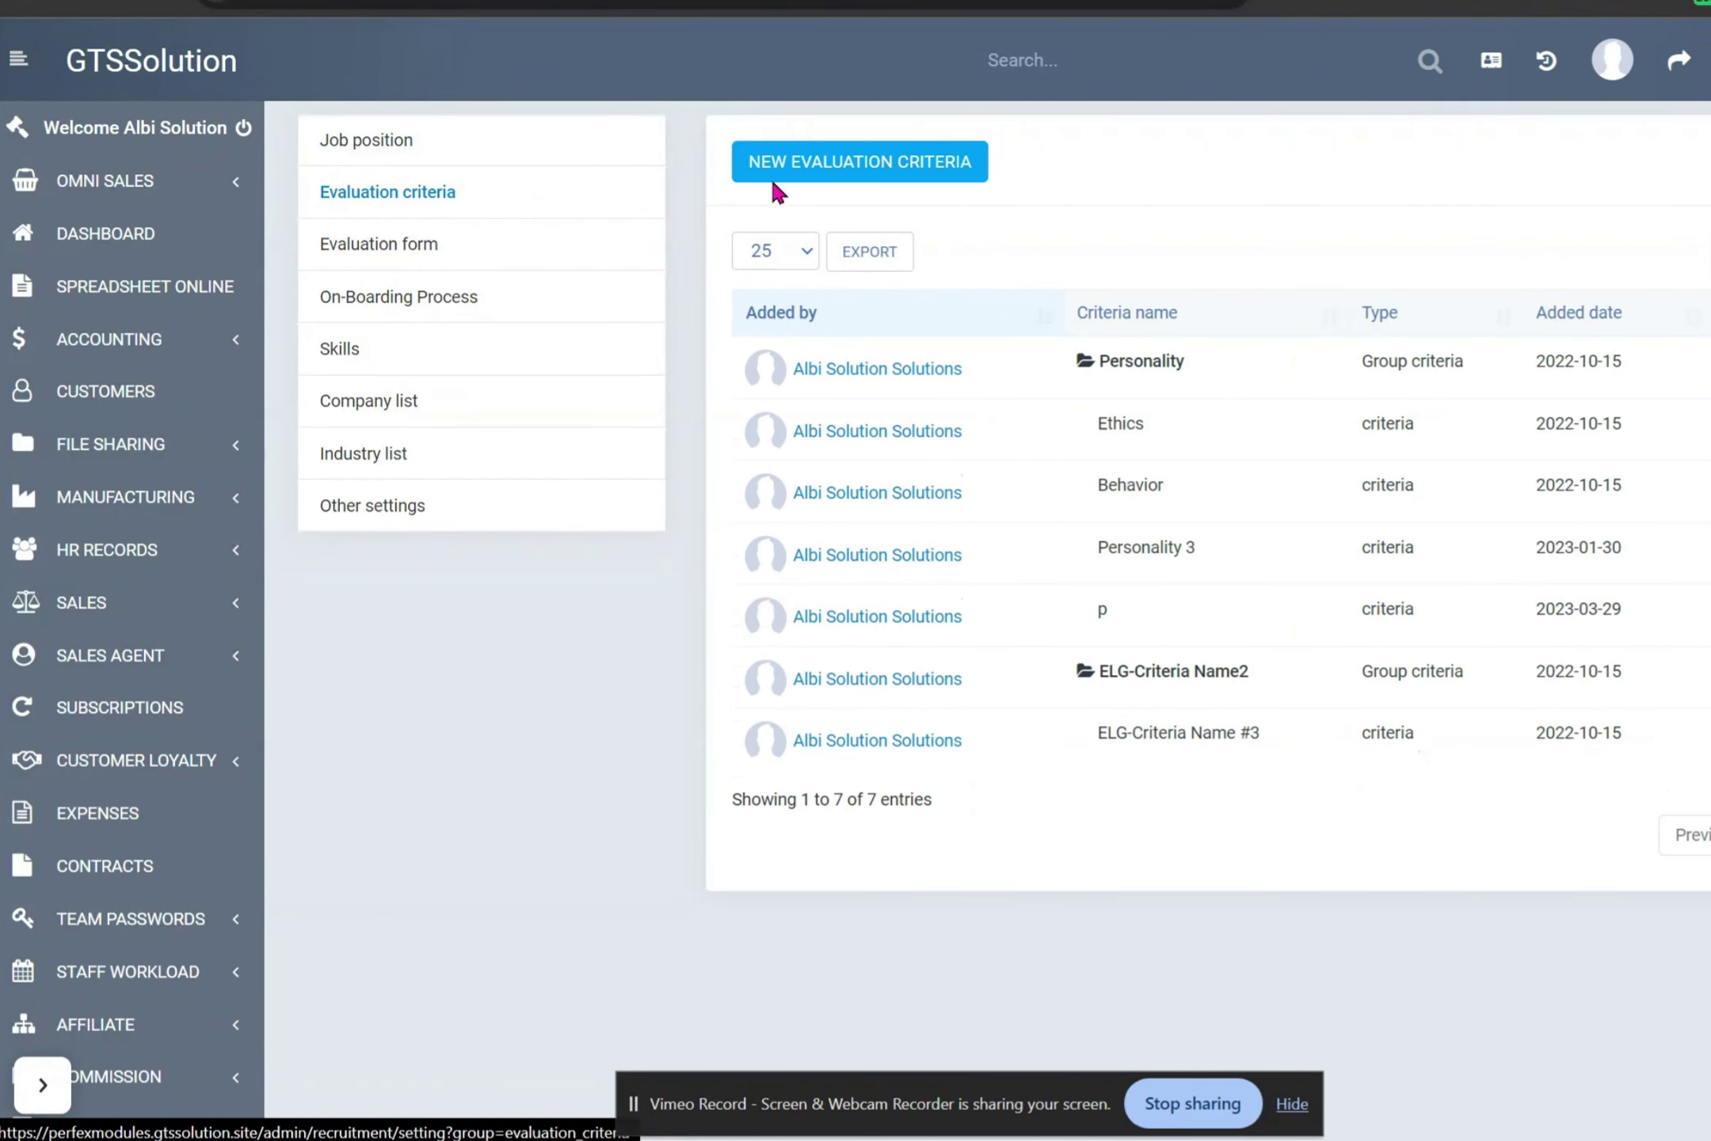
# - Dismiss a New Evaluation Criteria form unsaved, then list the evaluation forms (ELG-Form Name)
pyautogui.click(862, 161)
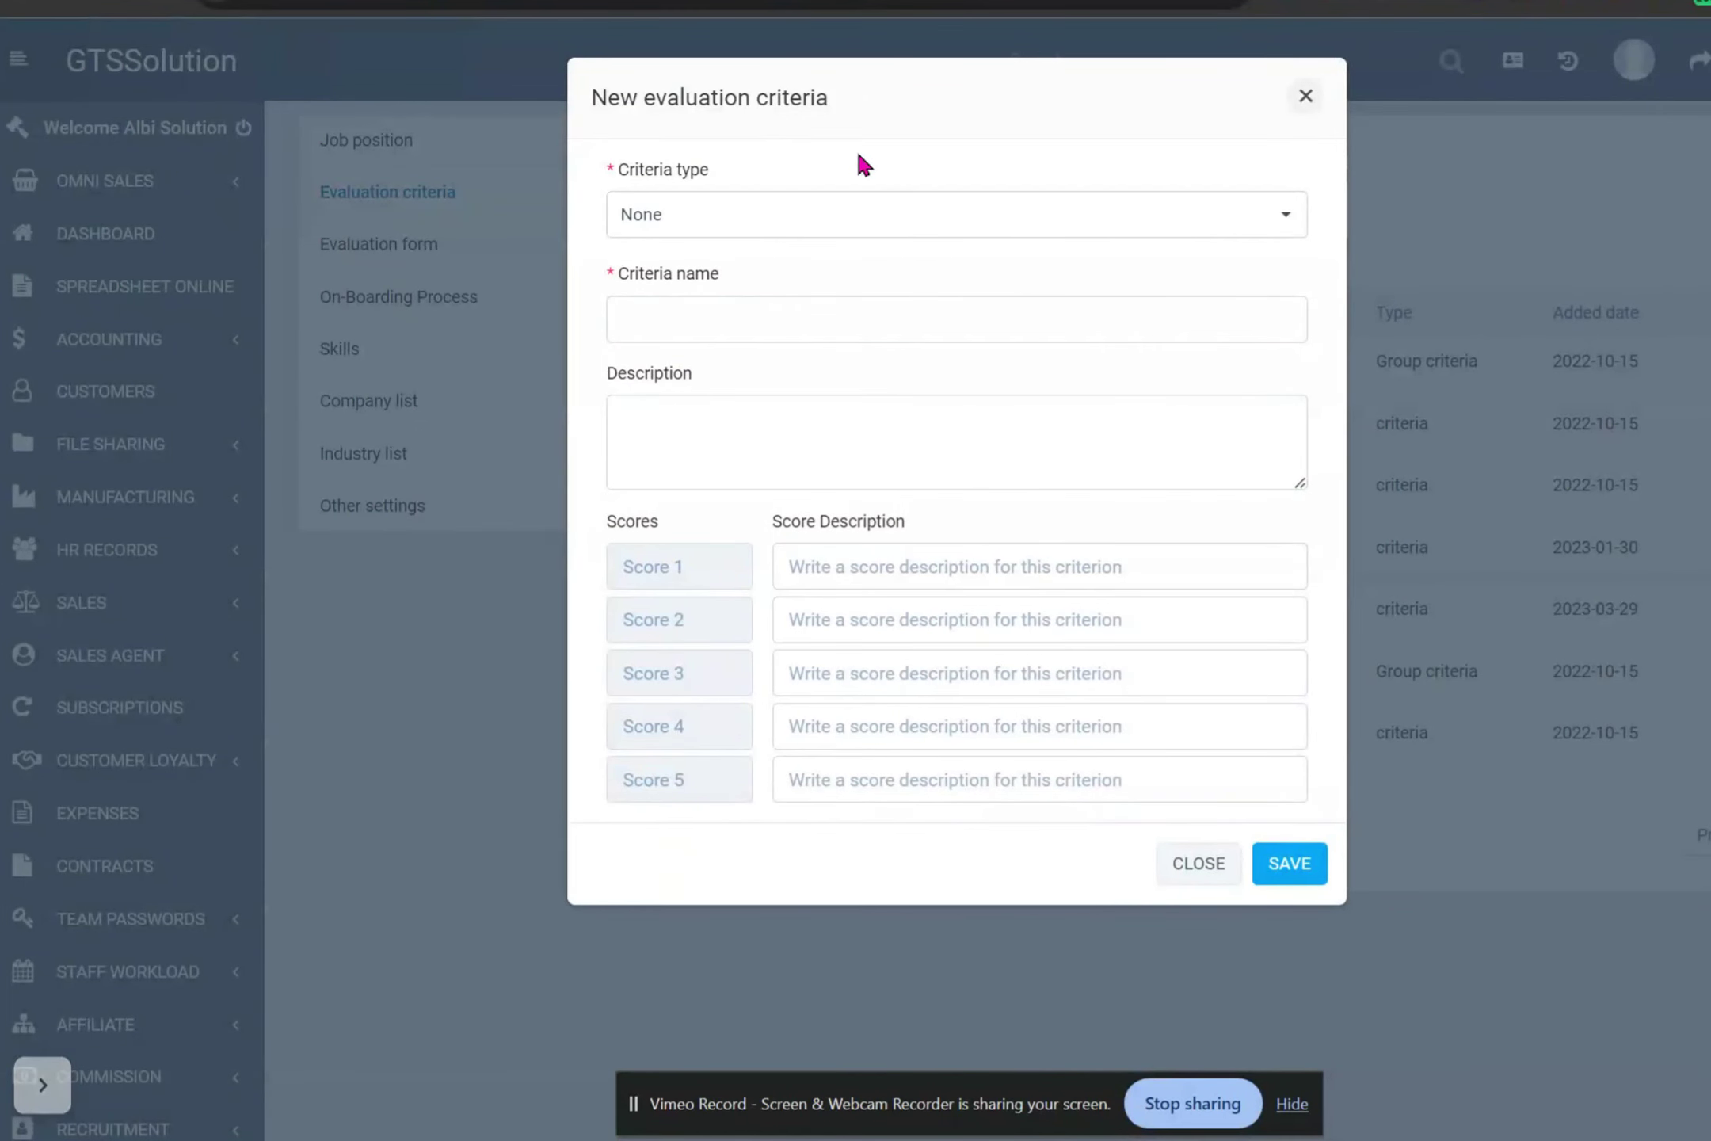
pyautogui.click(1307, 99)
pyautogui.click(386, 244)
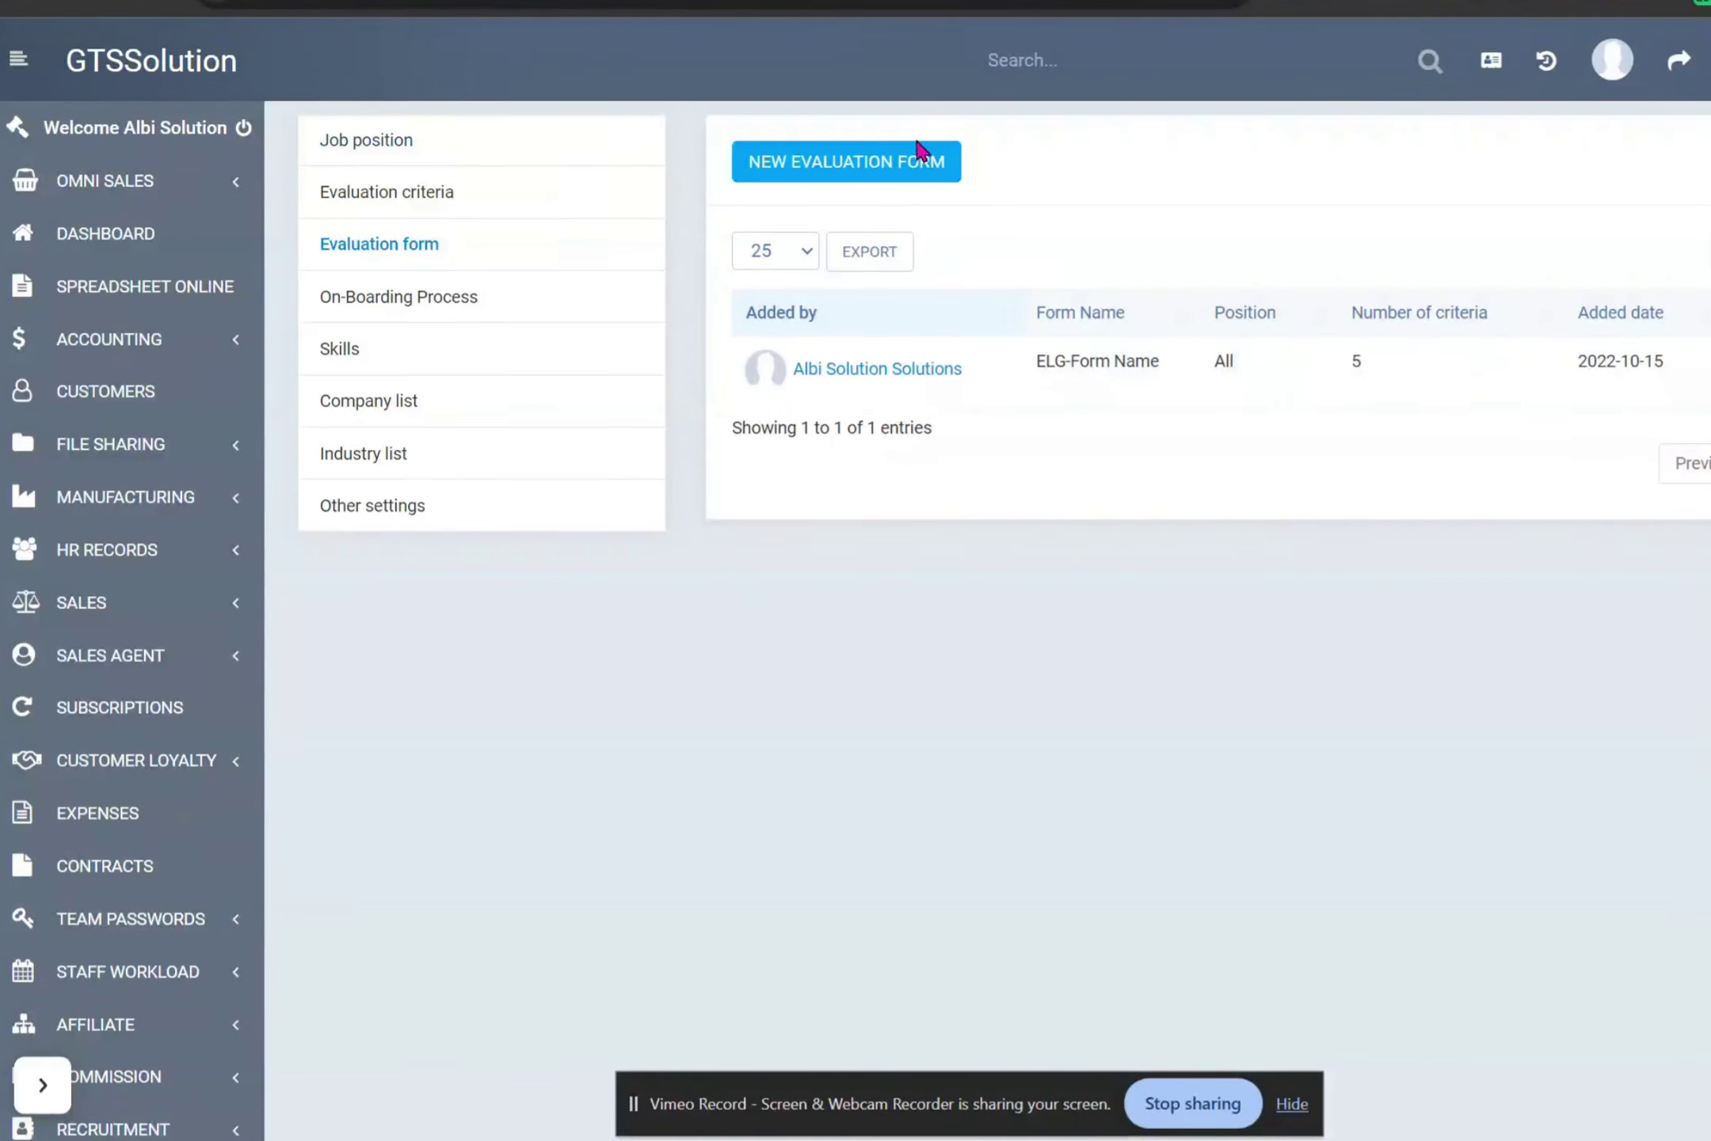
pyautogui.click(903, 167)
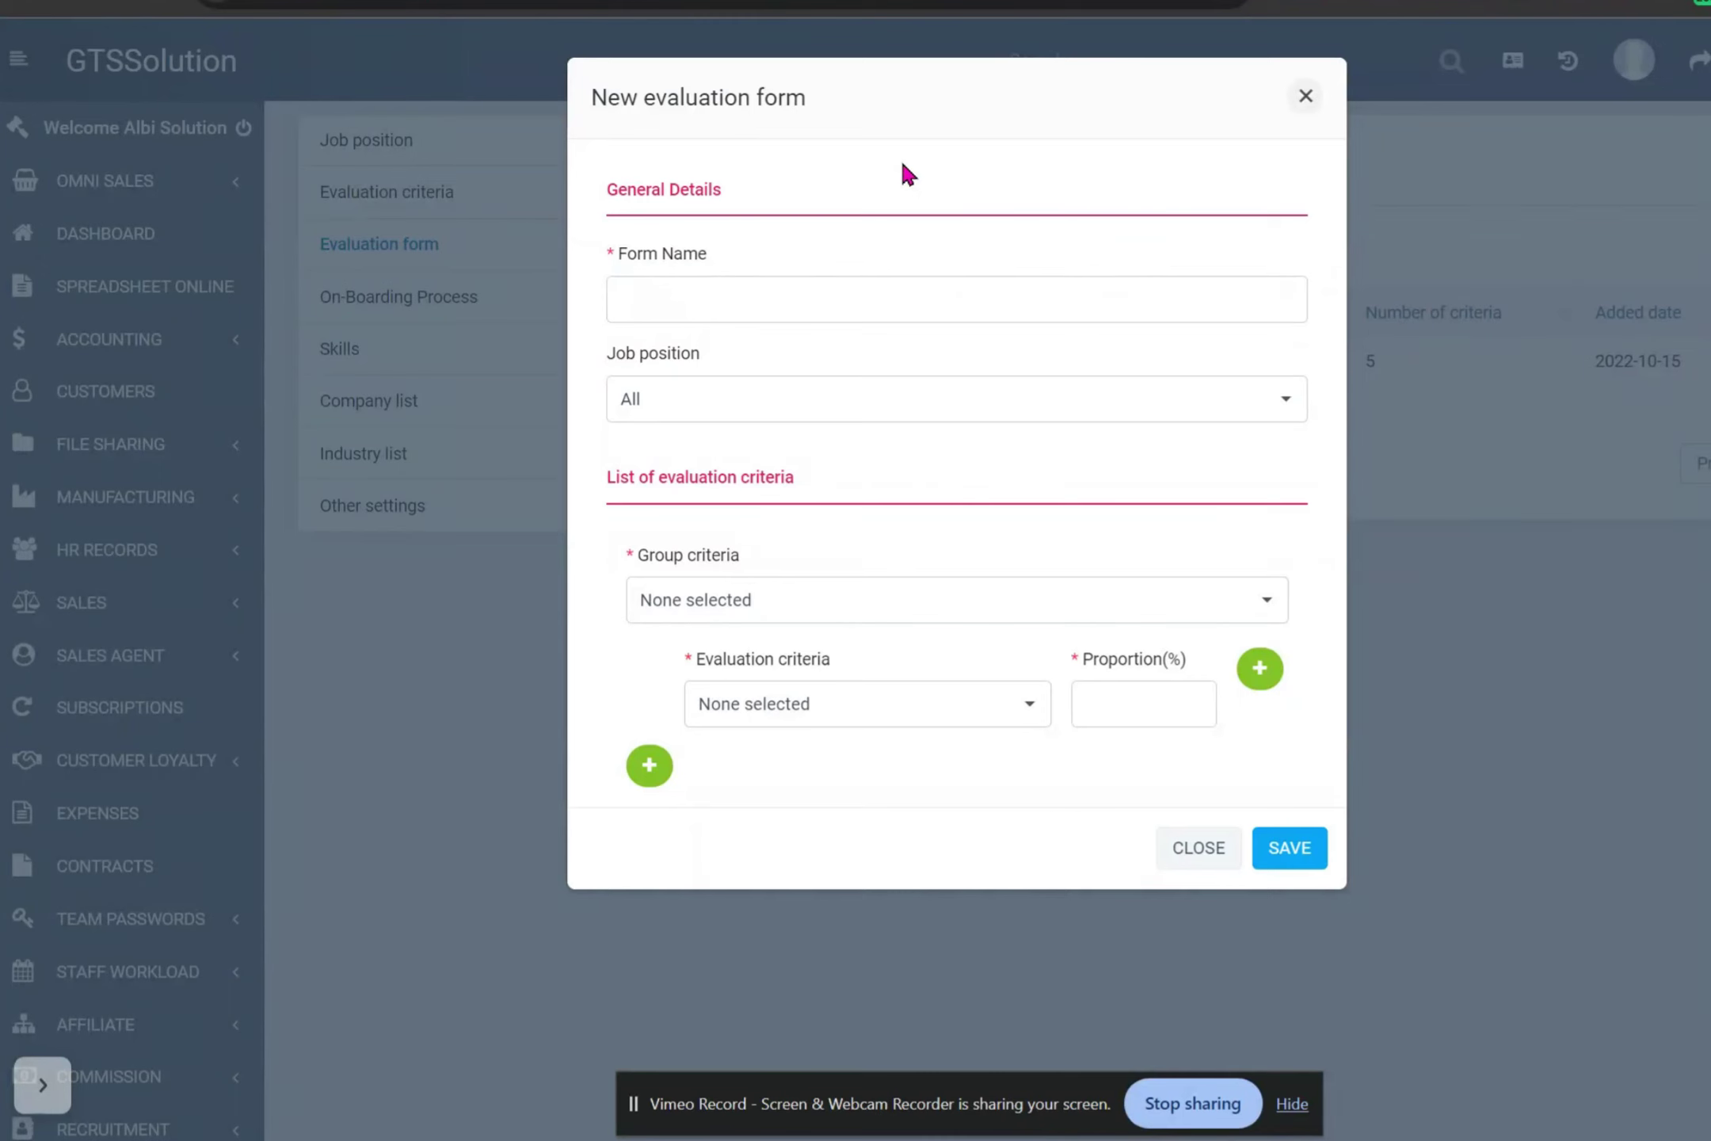
pyautogui.click(1307, 98)
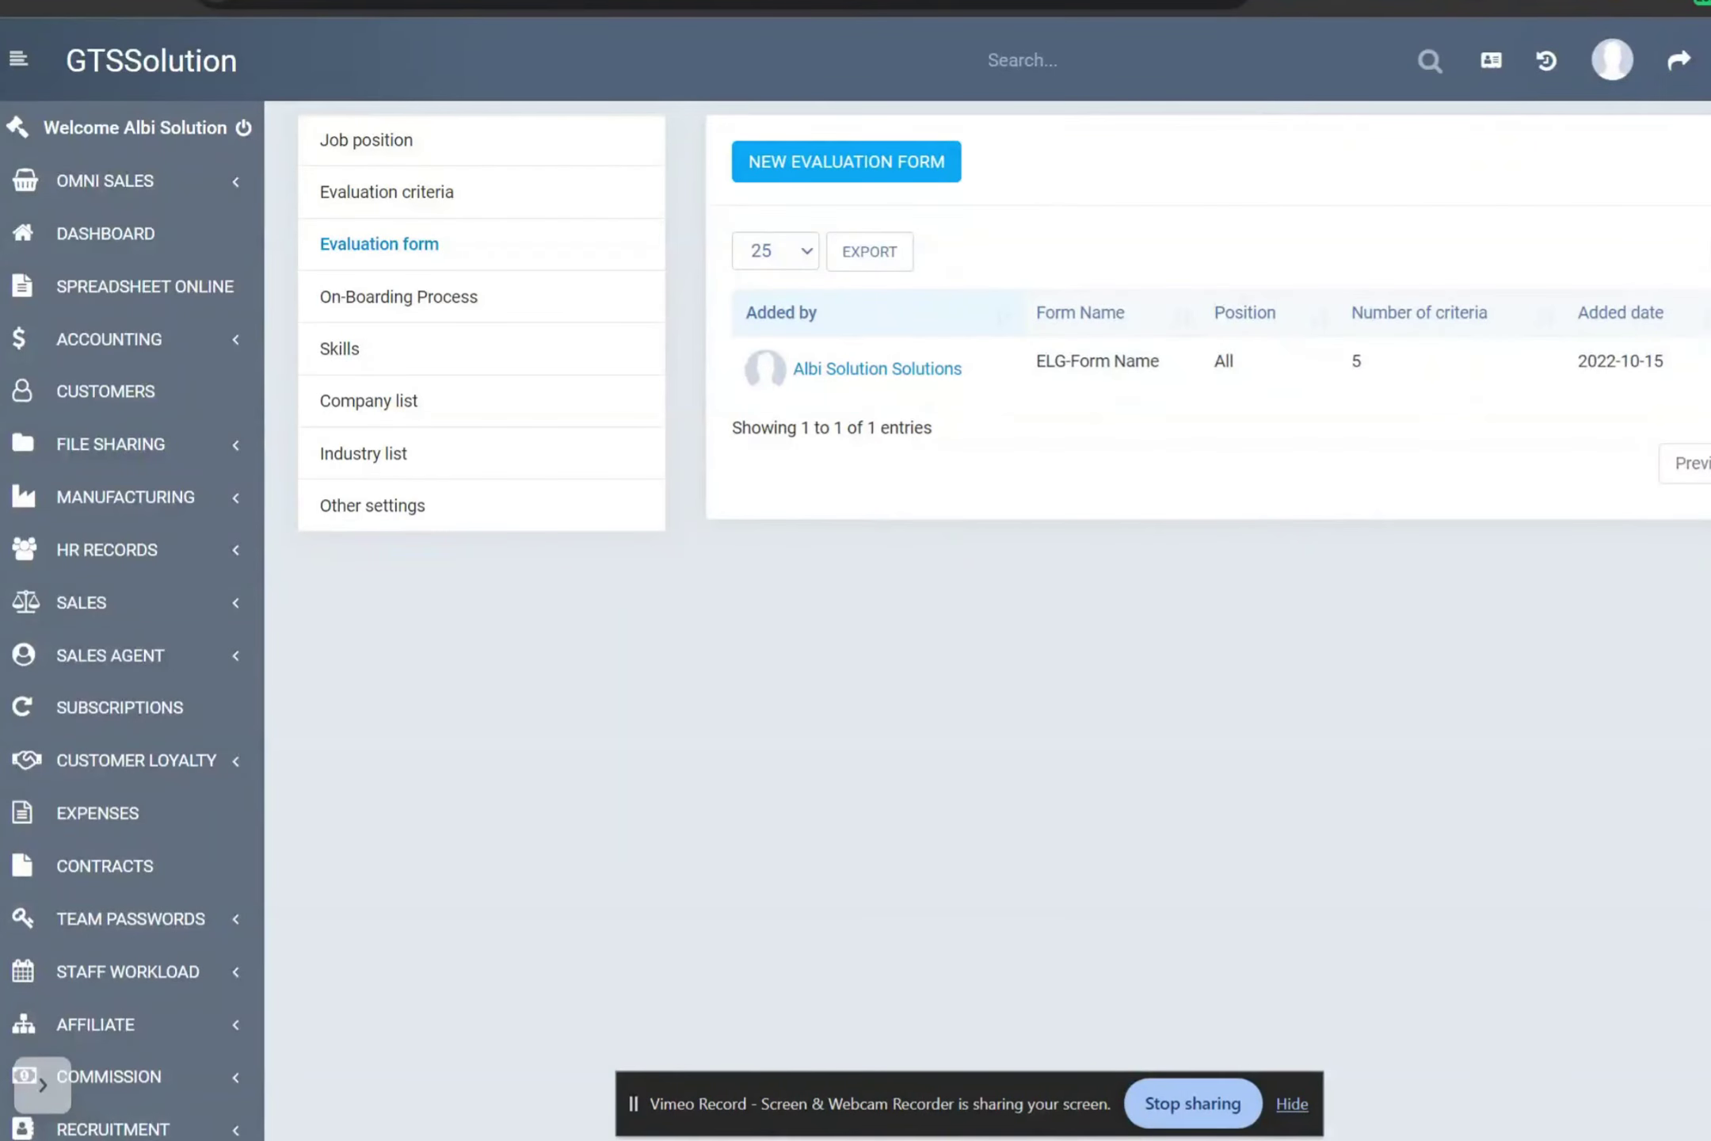
pyautogui.scroll(-1, 855, 570)
pyautogui.scroll(-5, 856, 570)
pyautogui.scroll(-3, 855, 570)
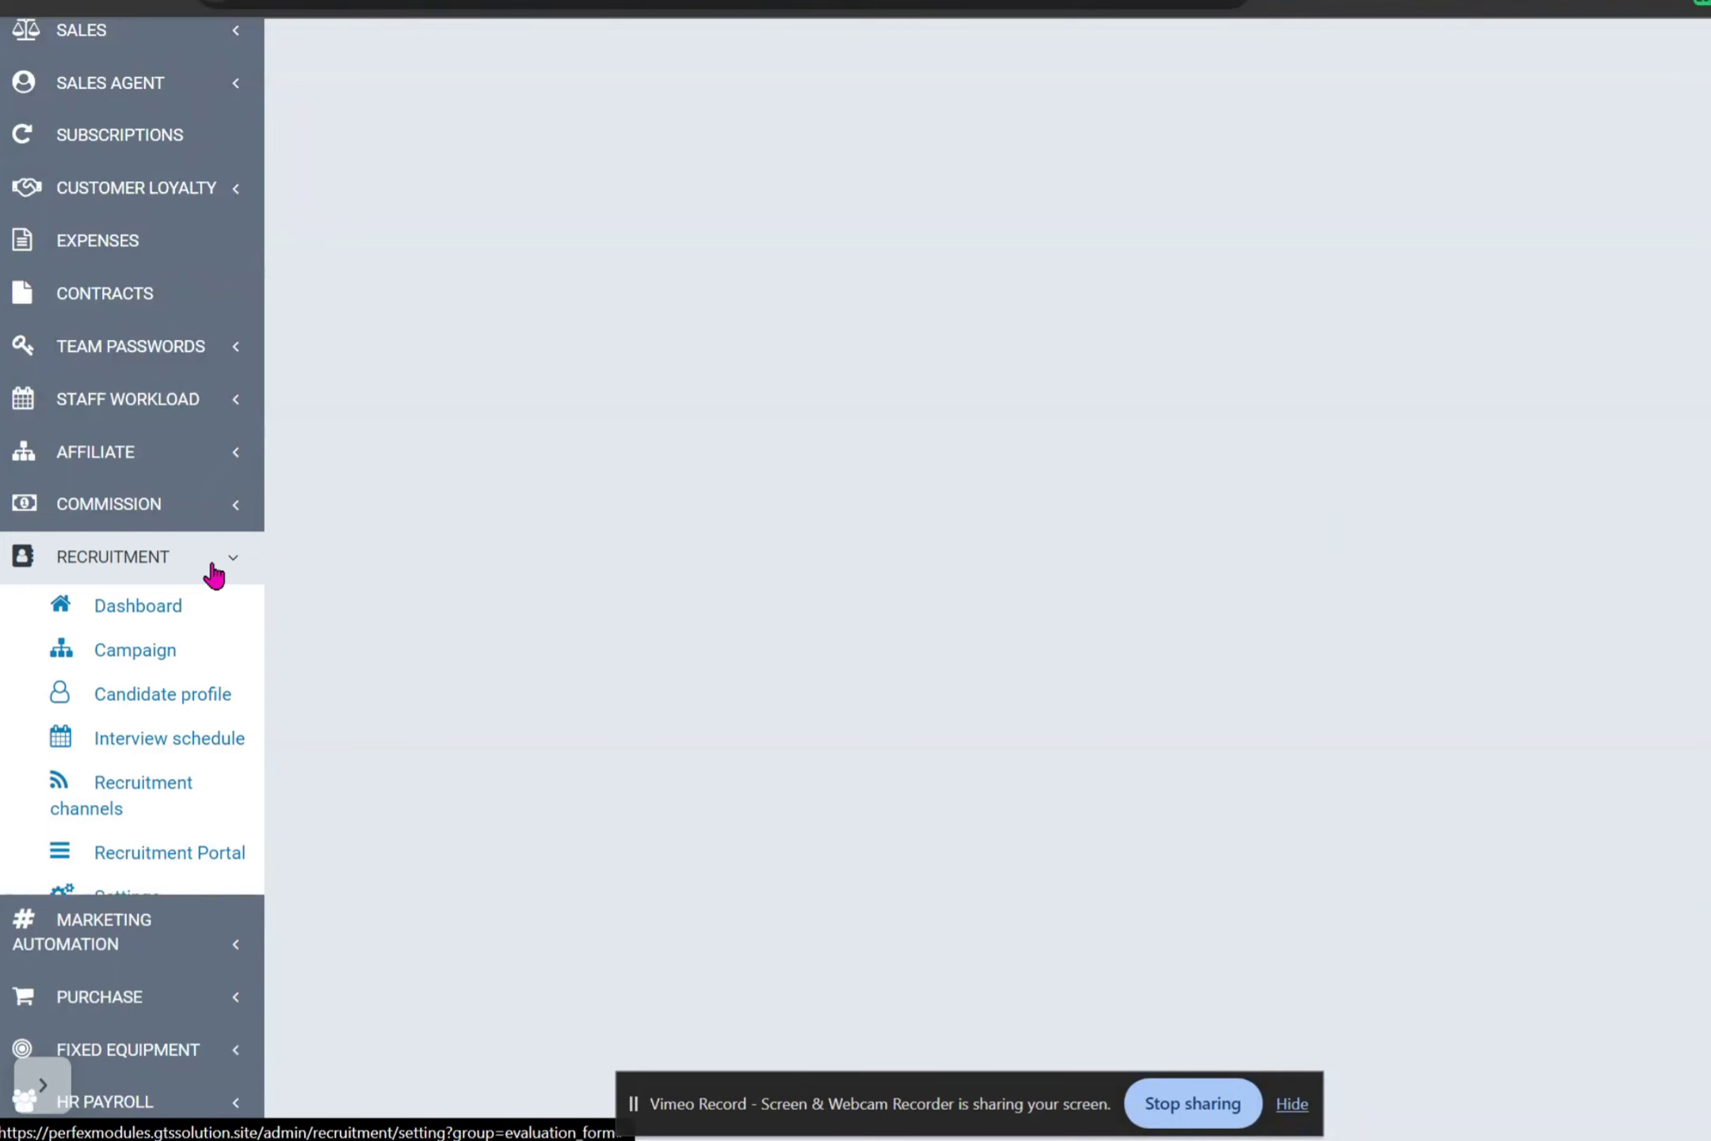
pyautogui.click(157, 660)
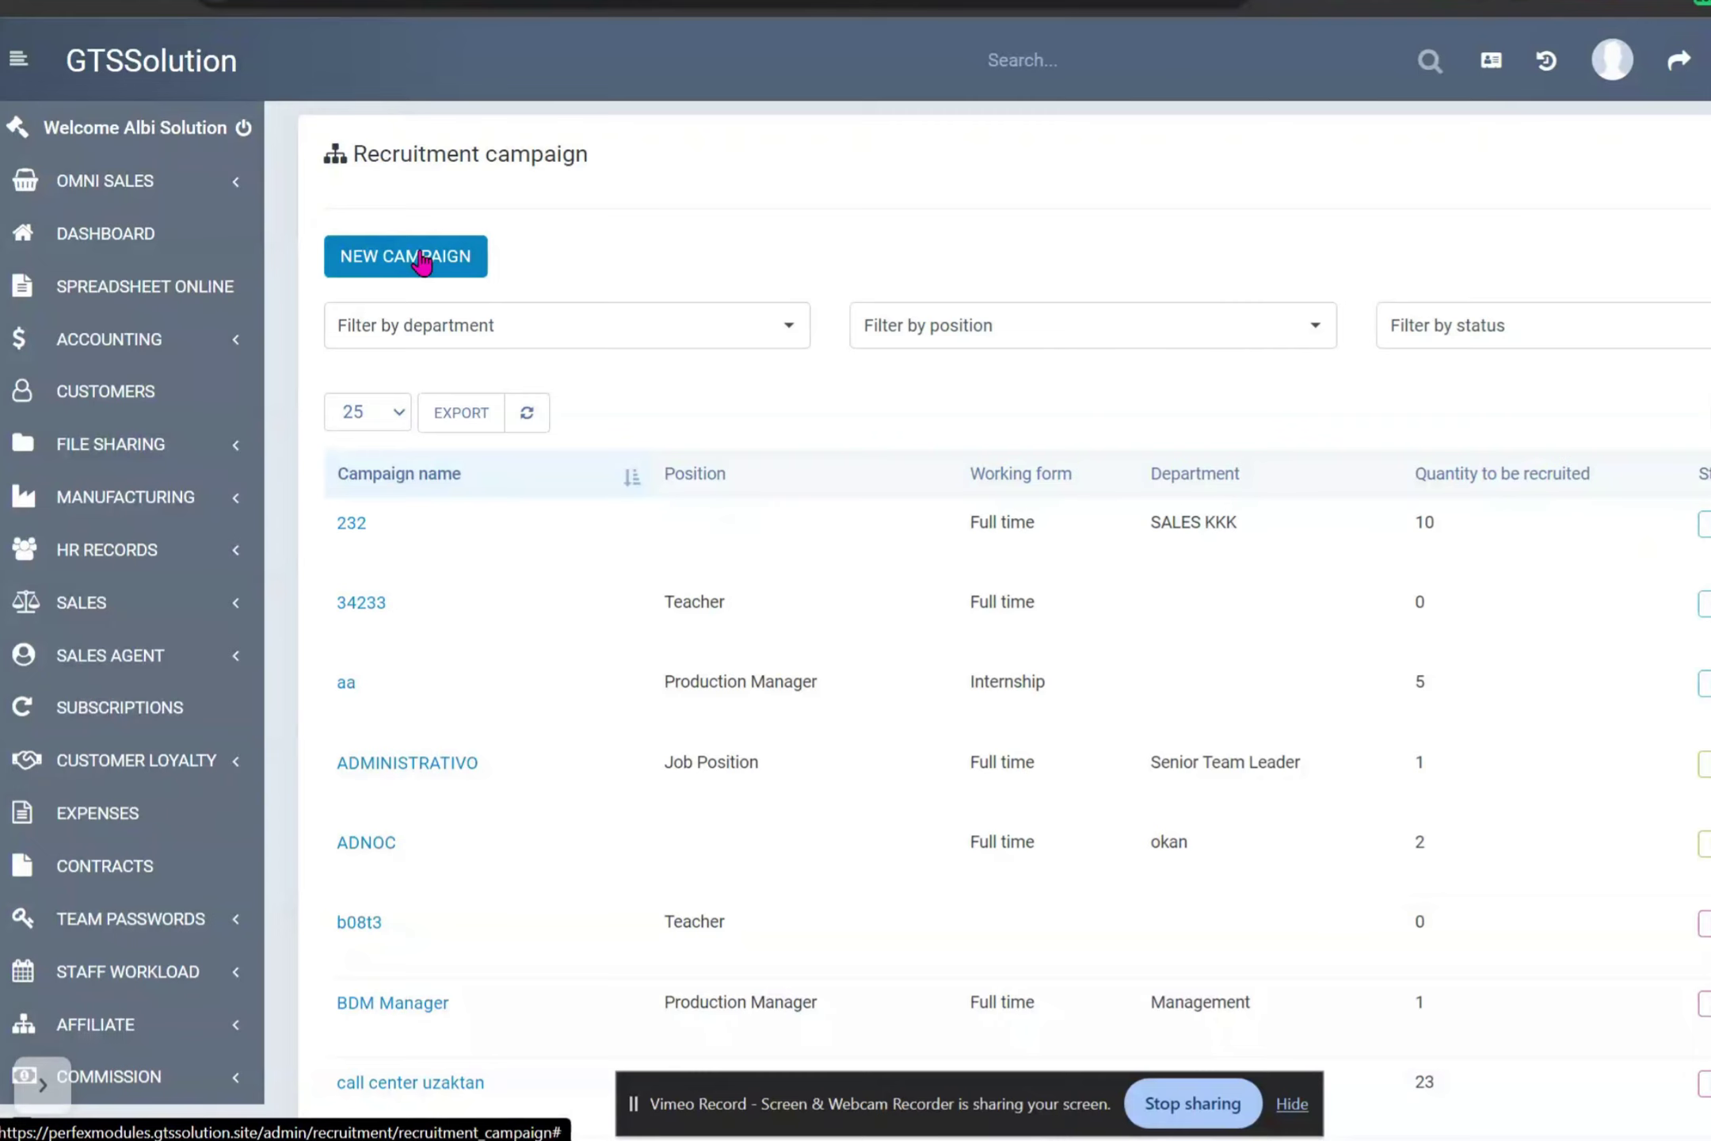
# - Open a blank New campaign form from the Recruitment campaign page
pyautogui.click(422, 261)
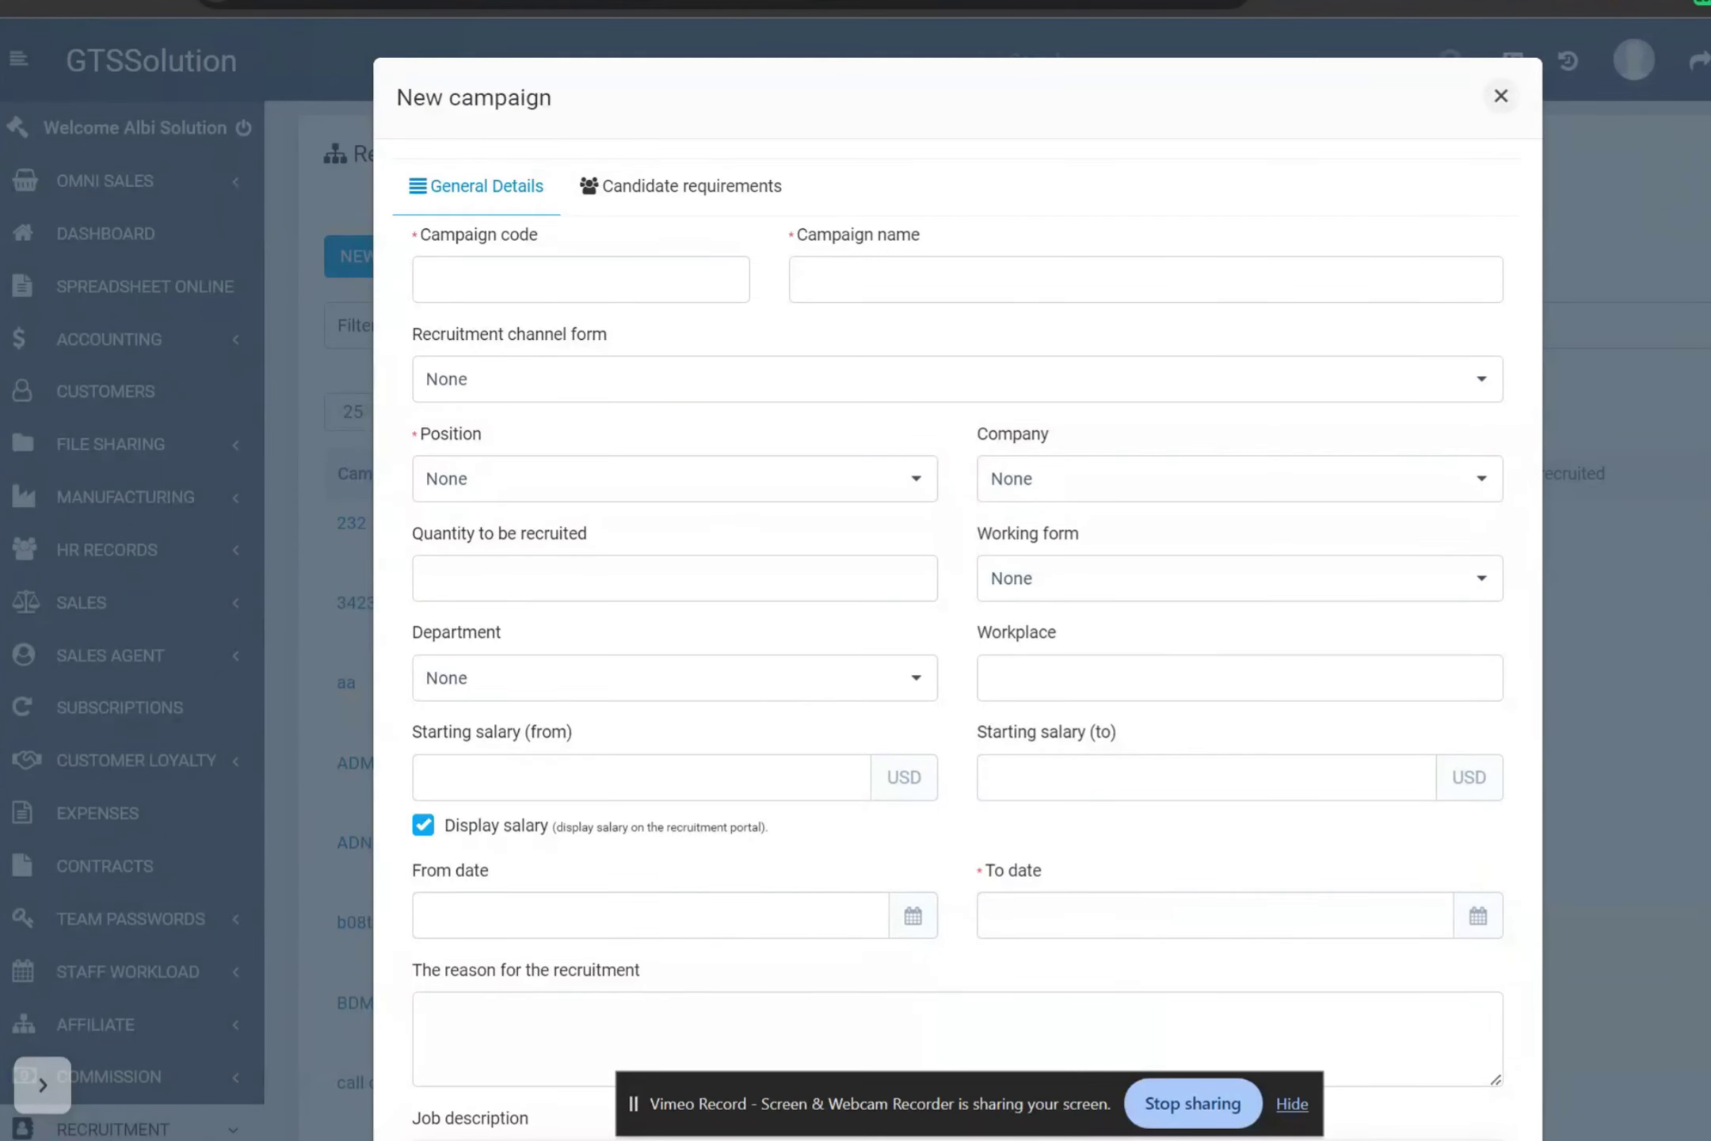
# - Scroll through the blank New campaign form and back to its top
pyautogui.scroll(-4, 1168, 645)
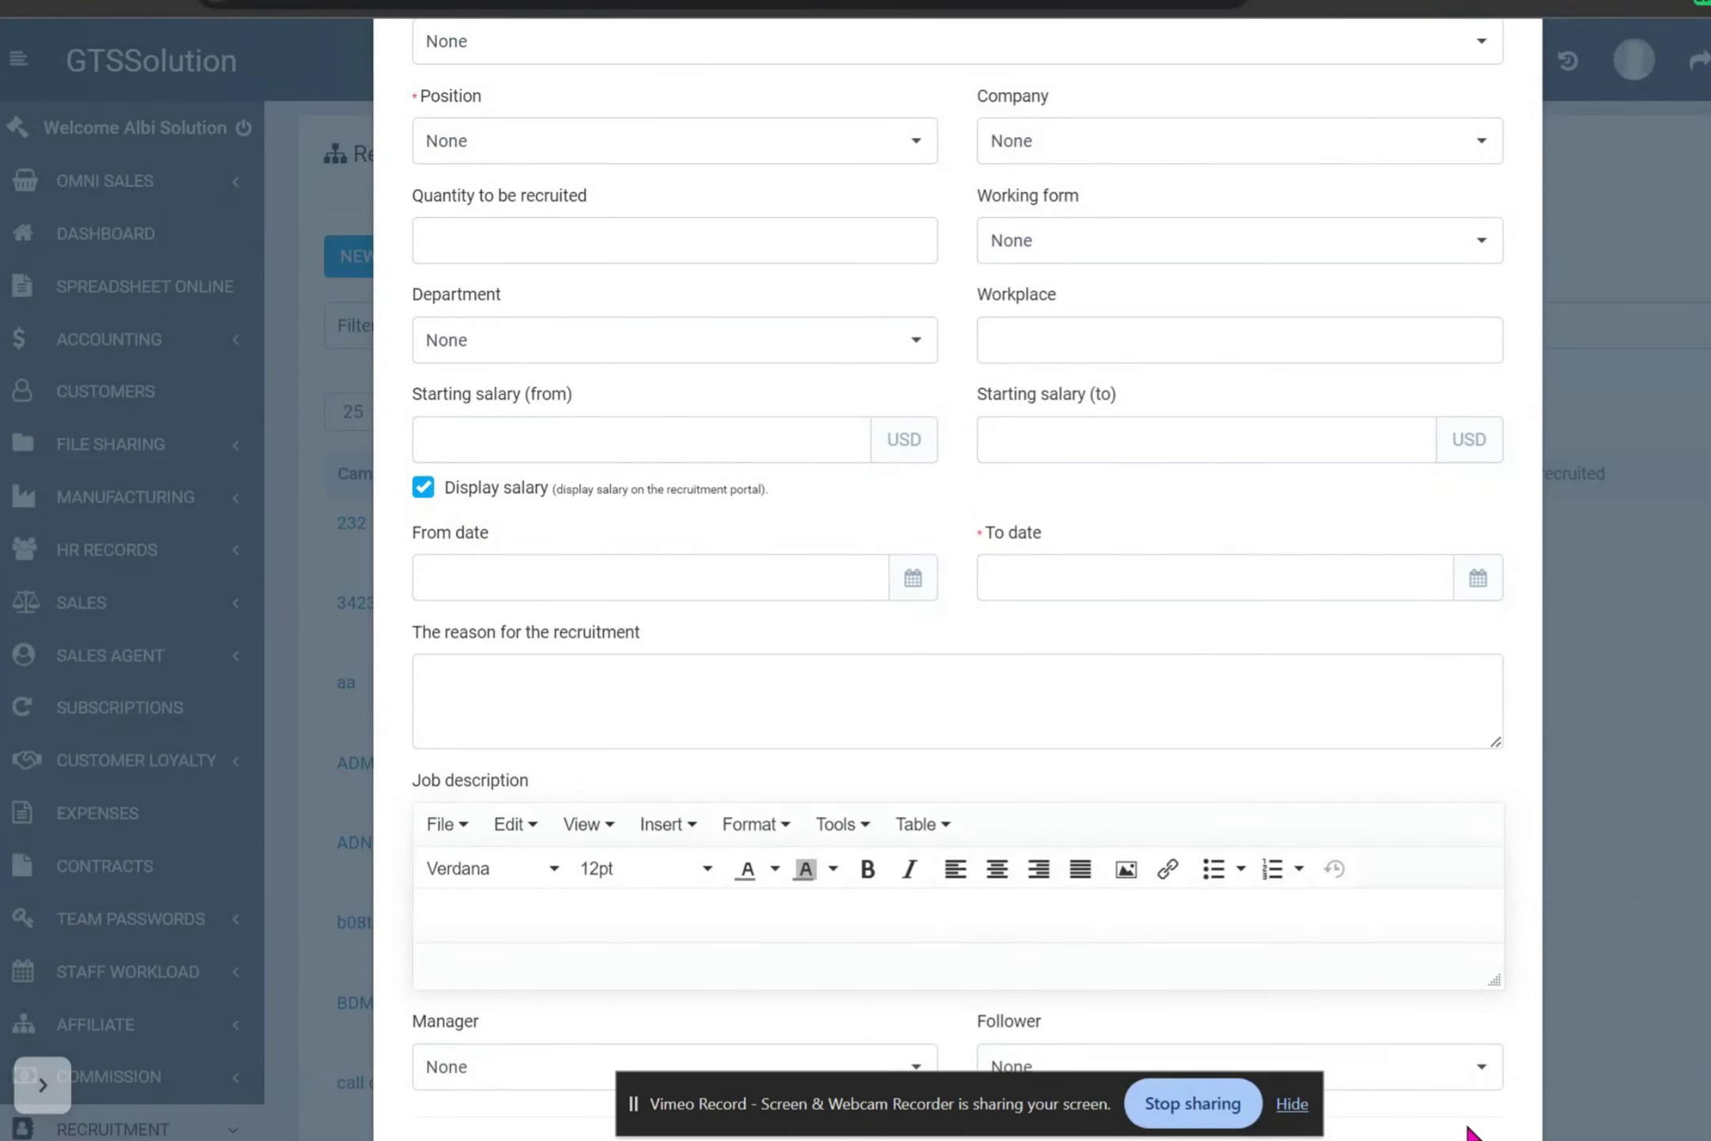
pyautogui.scroll(5, 957, 554)
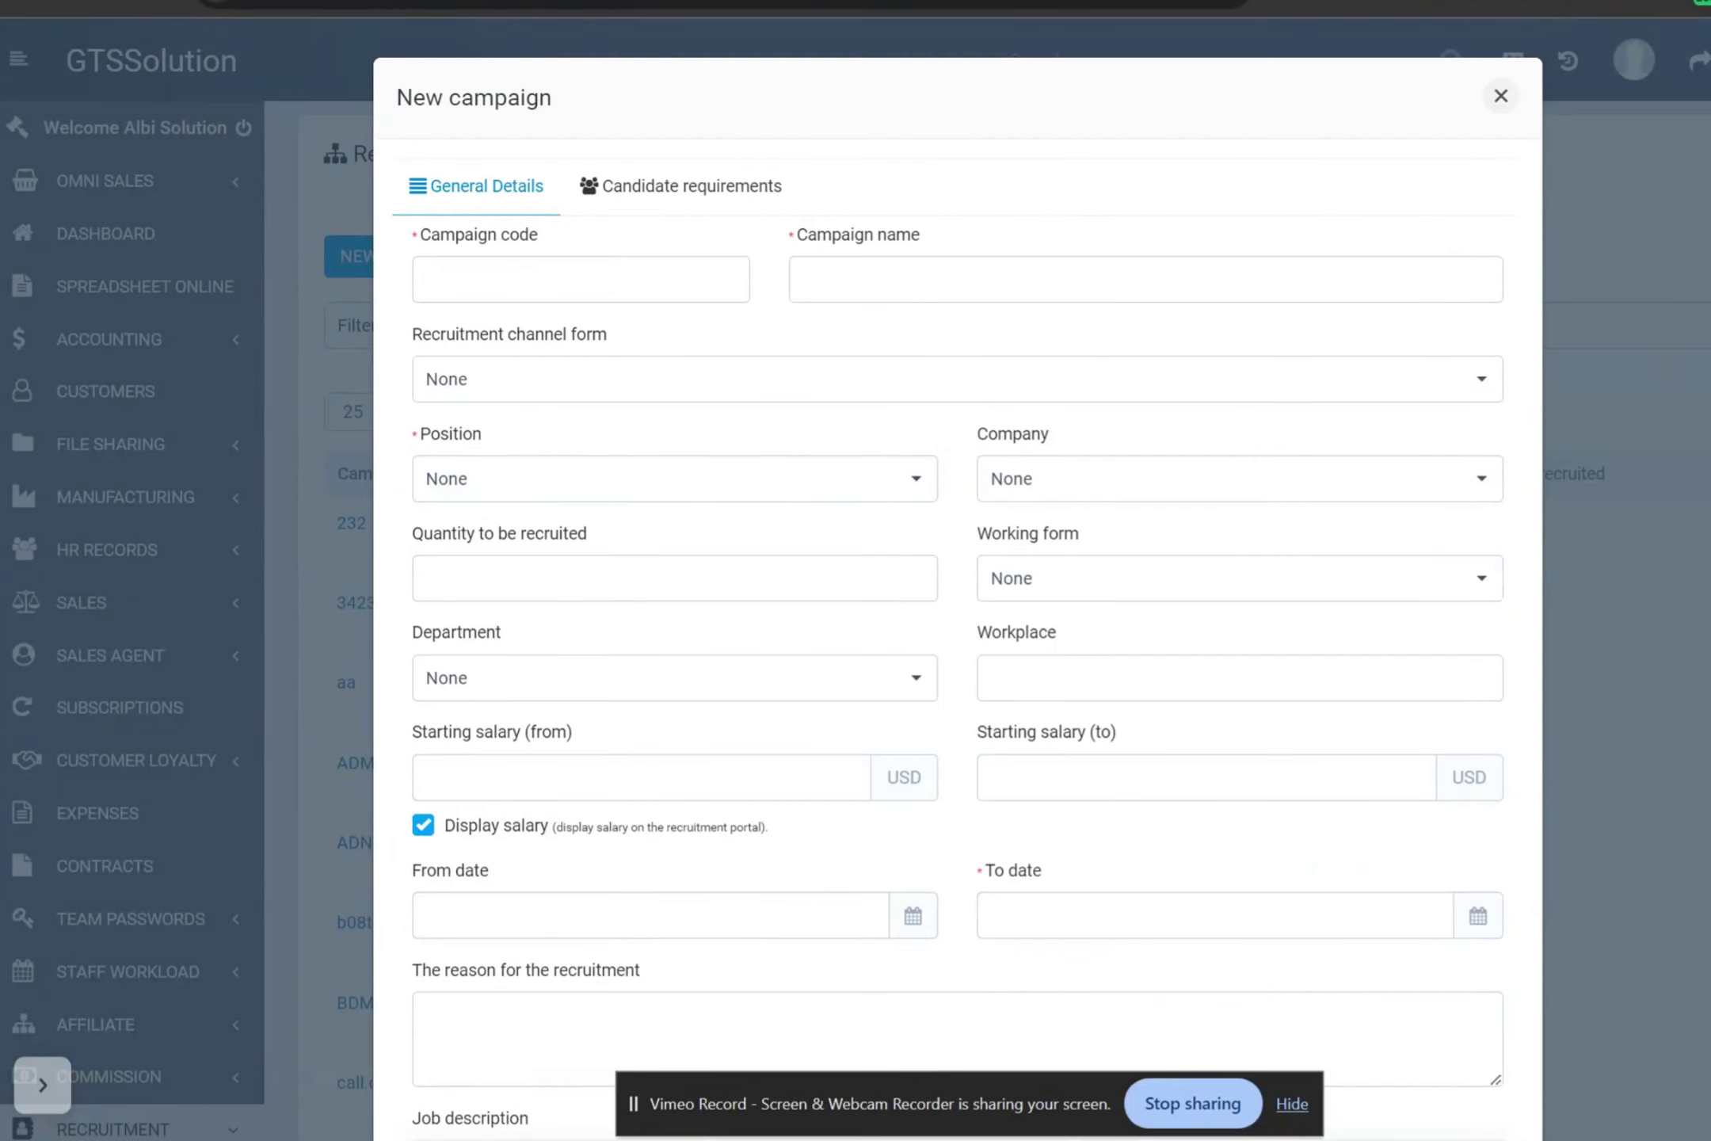
# - Close the new campaign form unsaved, then browse the status filter and campaign list
pyautogui.click(1499, 97)
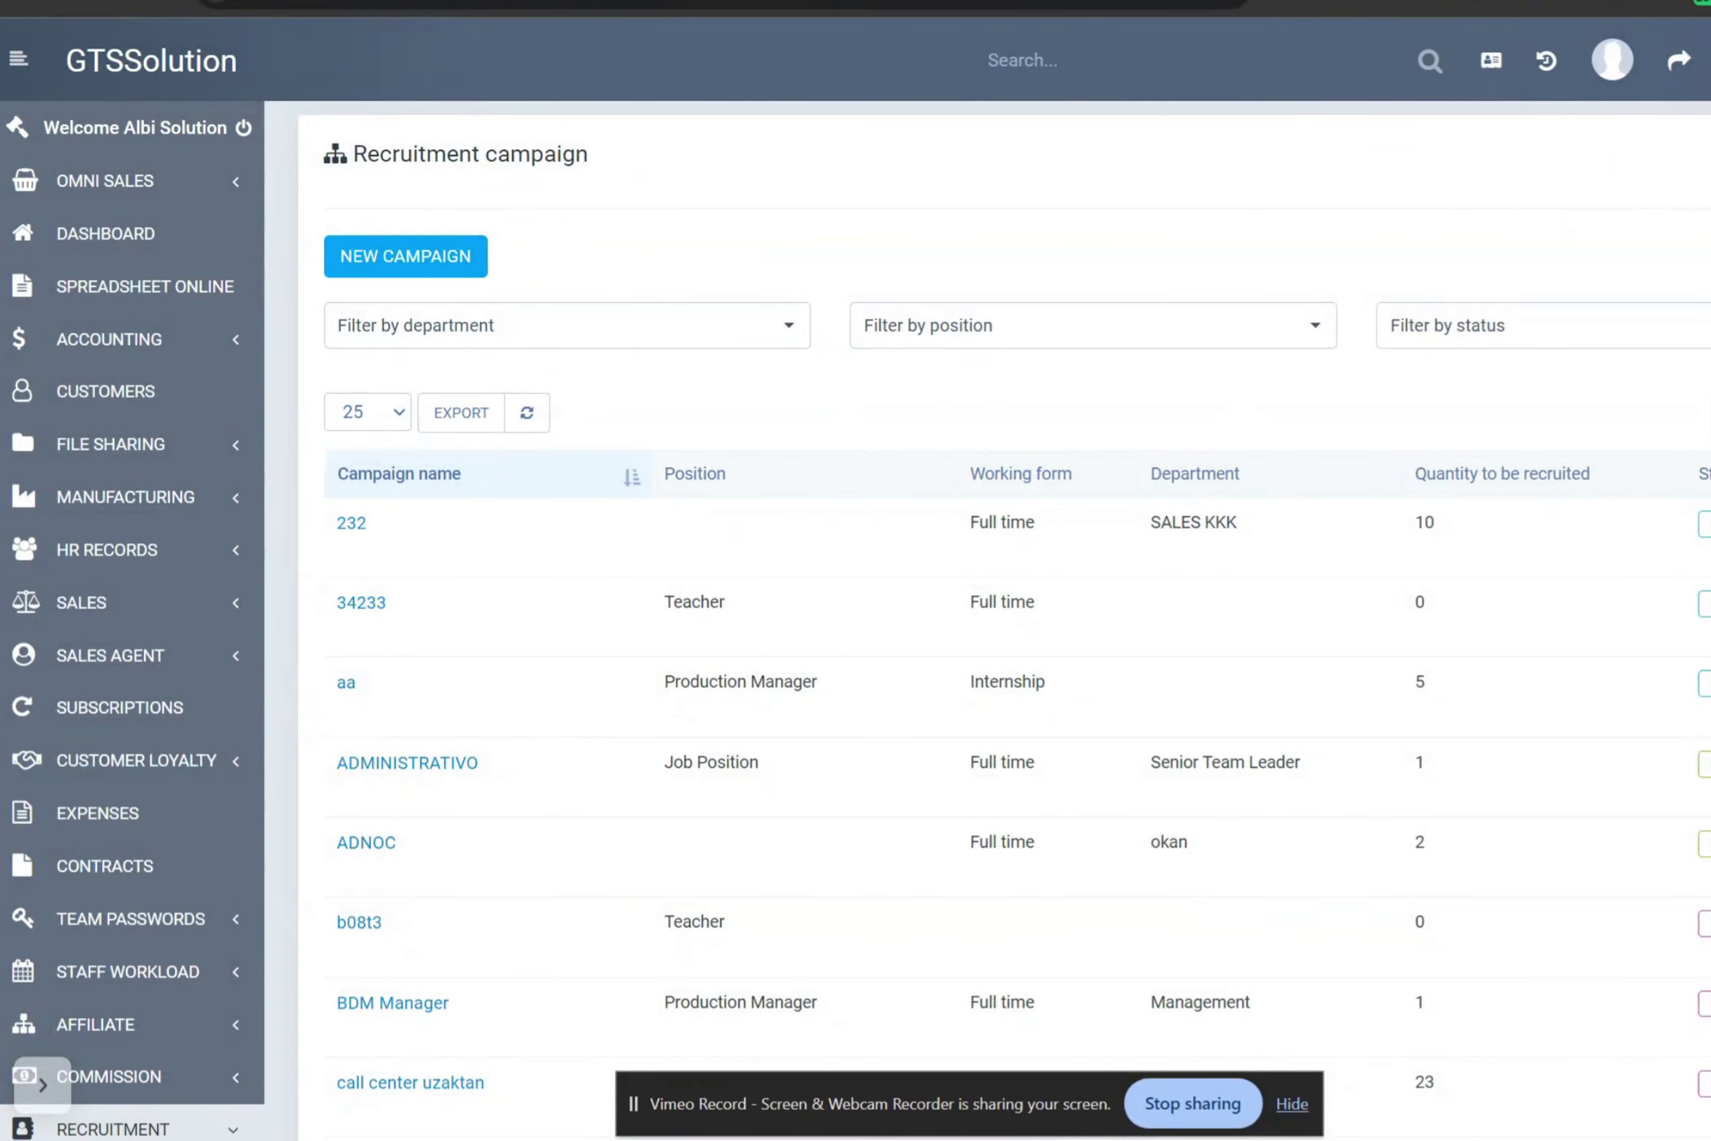
pyautogui.click(1566, 342)
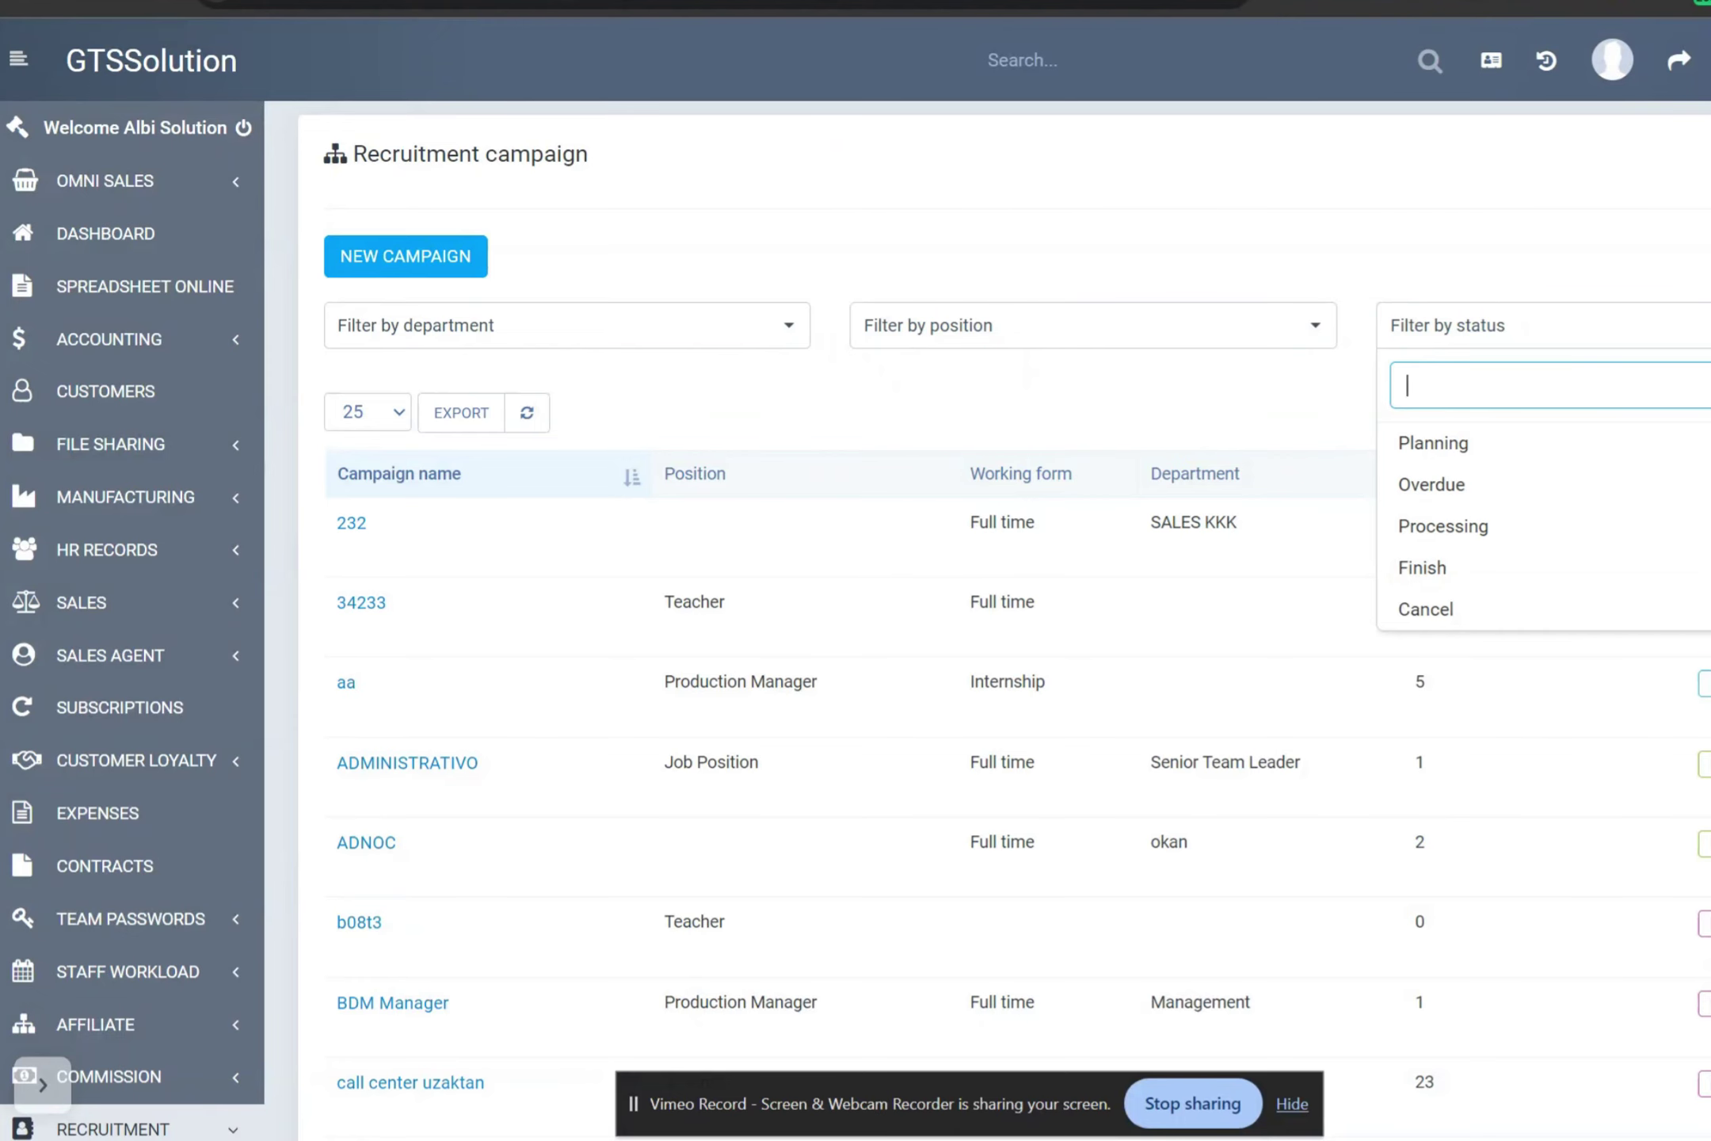
pyautogui.scroll(-1, 856, 578)
pyautogui.scroll(-3, 855, 578)
pyautogui.scroll(-2, 855, 578)
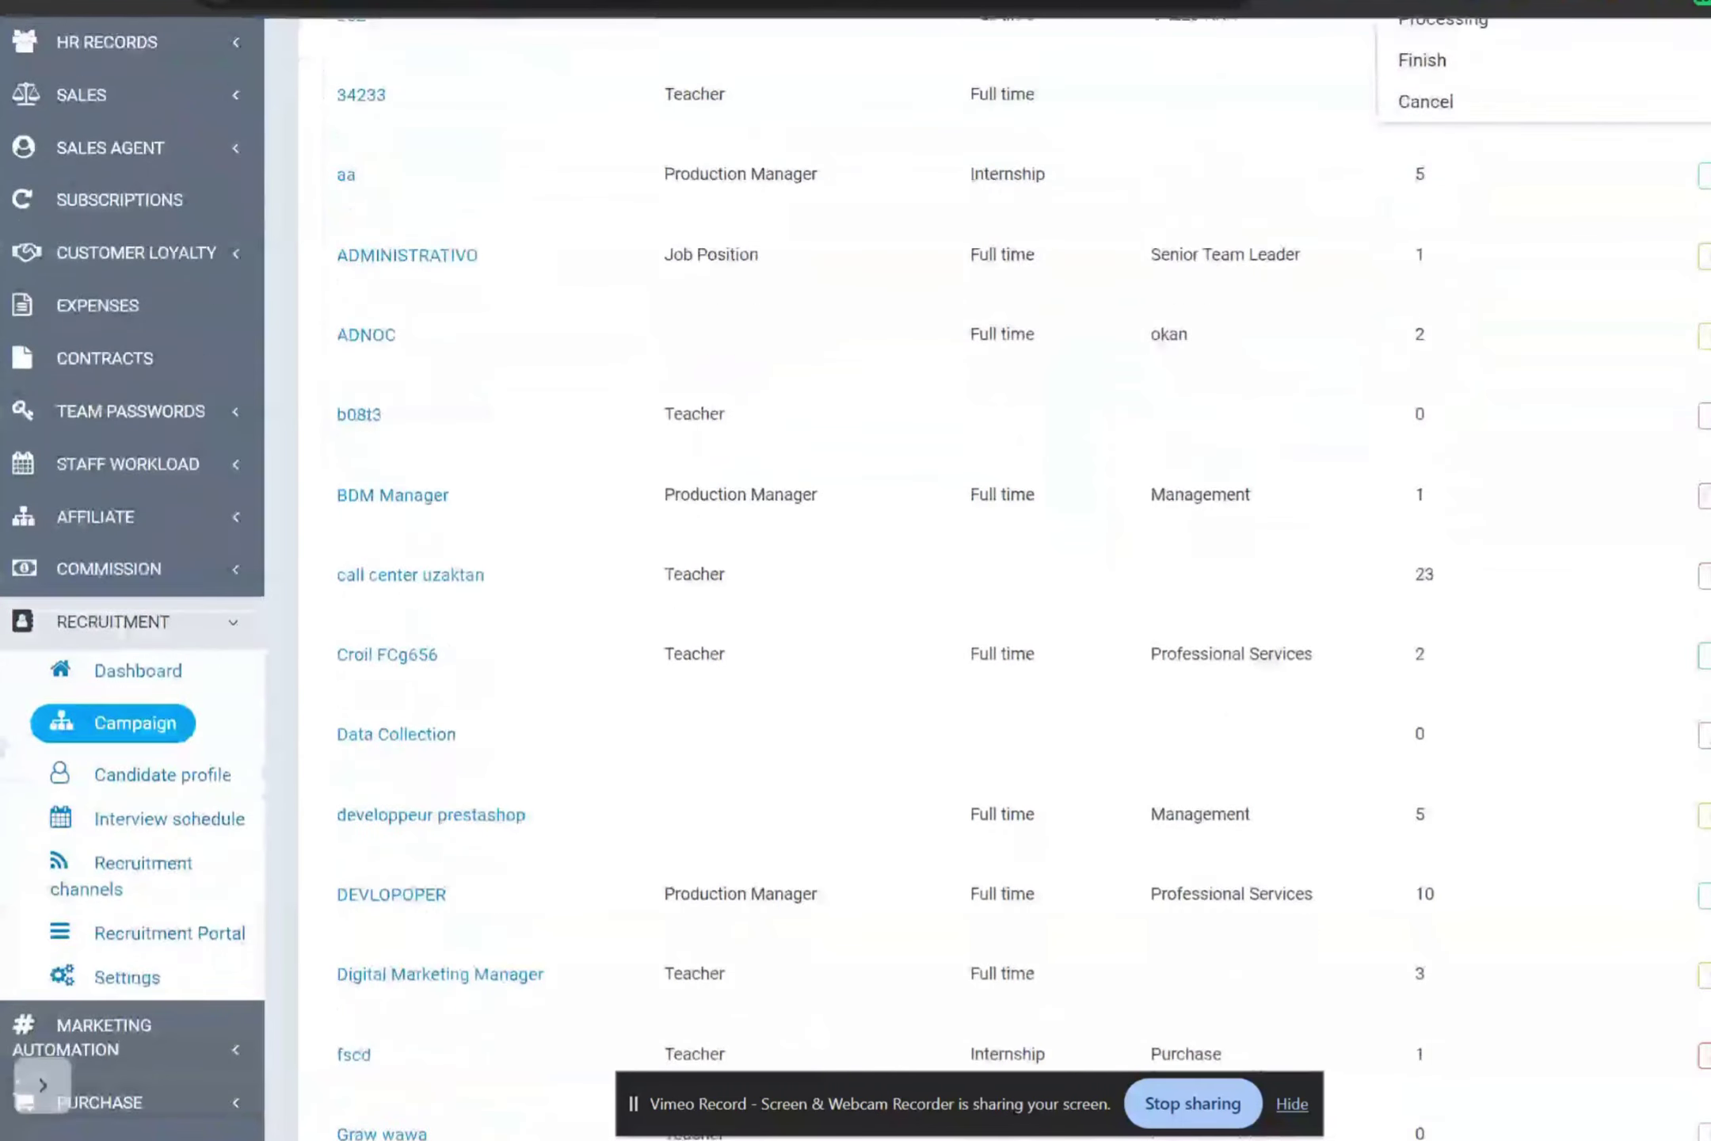
pyautogui.scroll(-1, 856, 578)
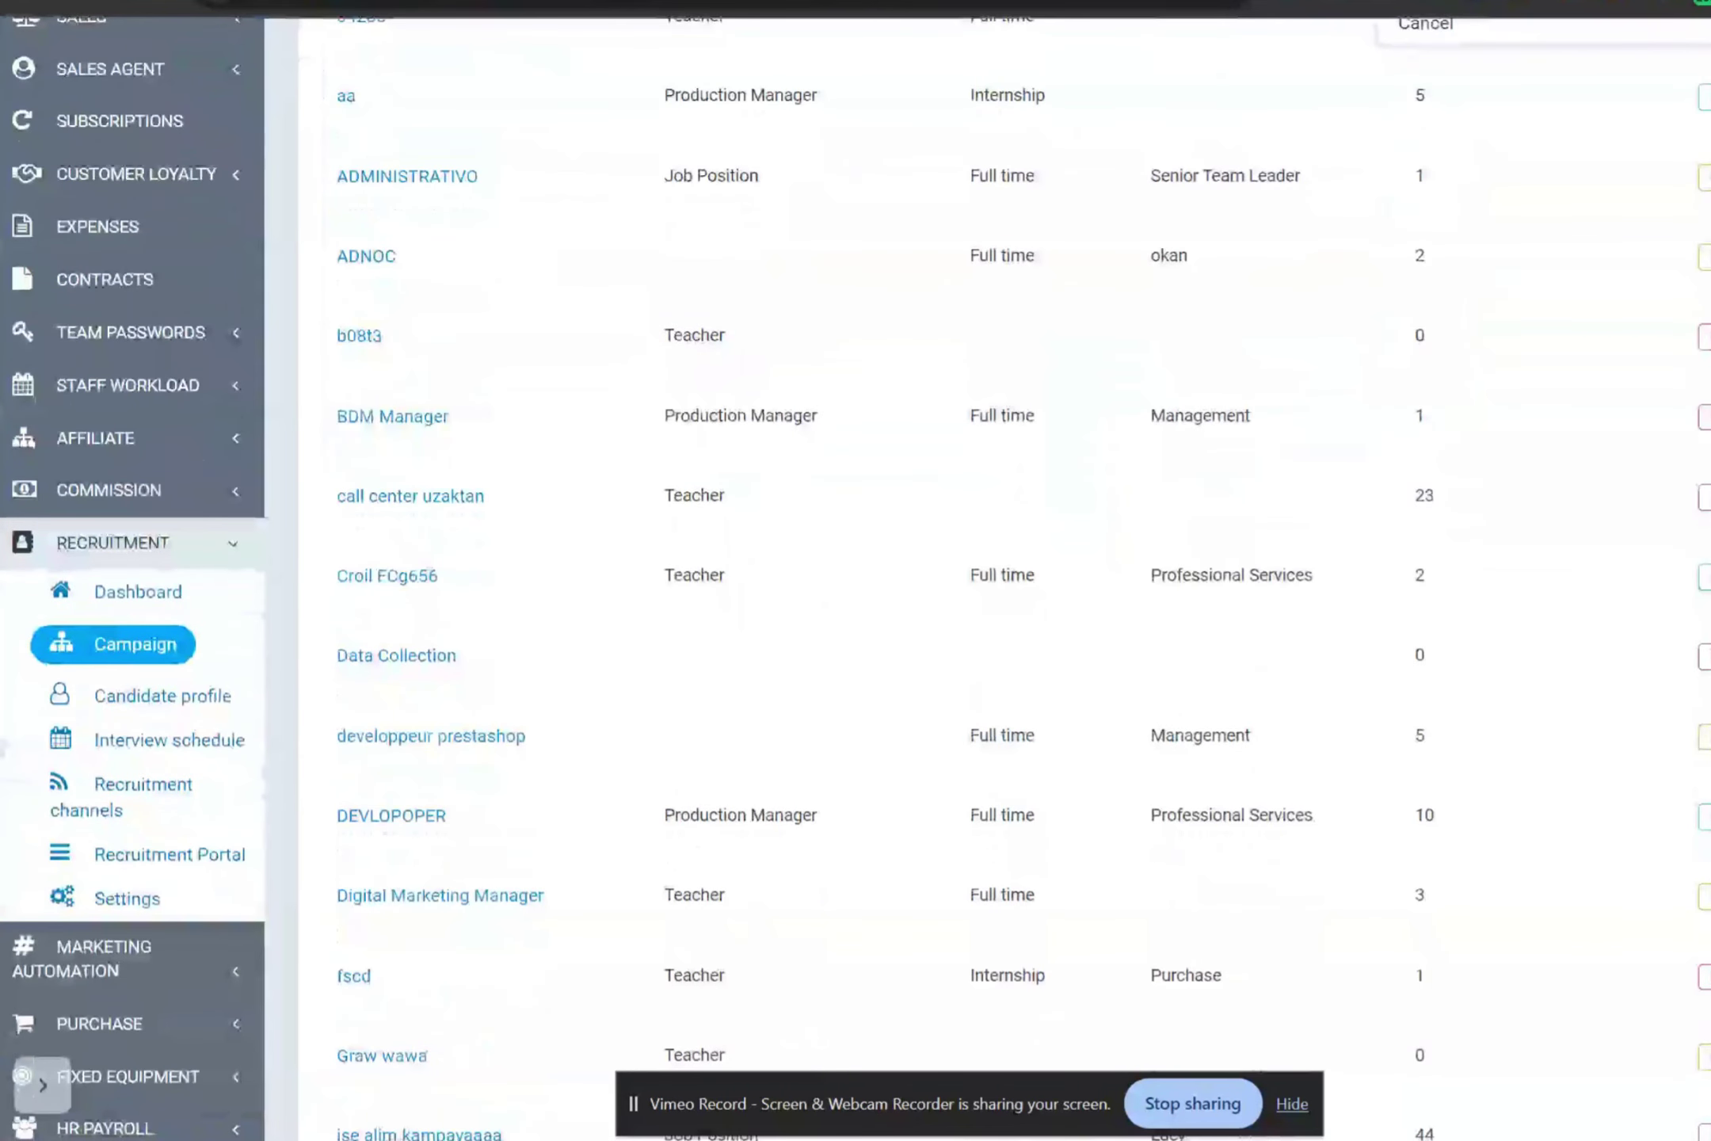
pyautogui.click(139, 701)
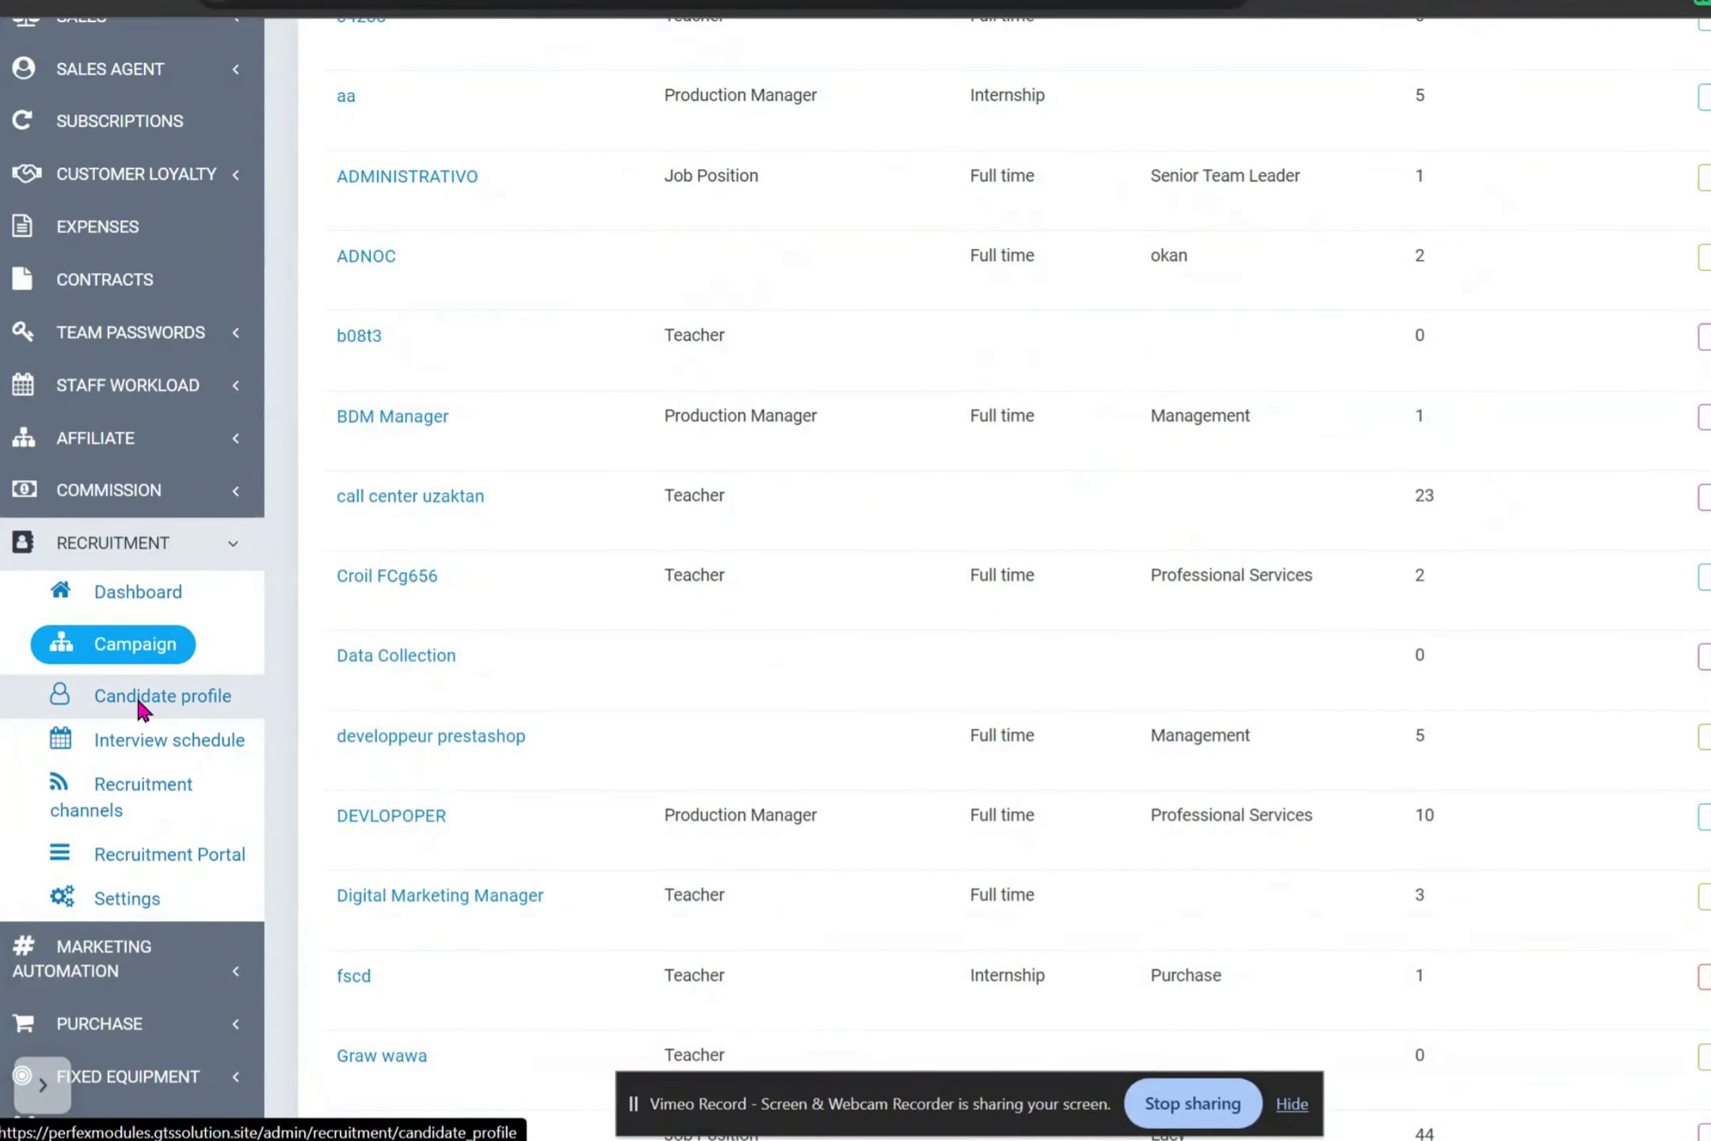
# - Open Candidate profiles, view them as a Kanban board, then switch back to list
pyautogui.click(140, 702)
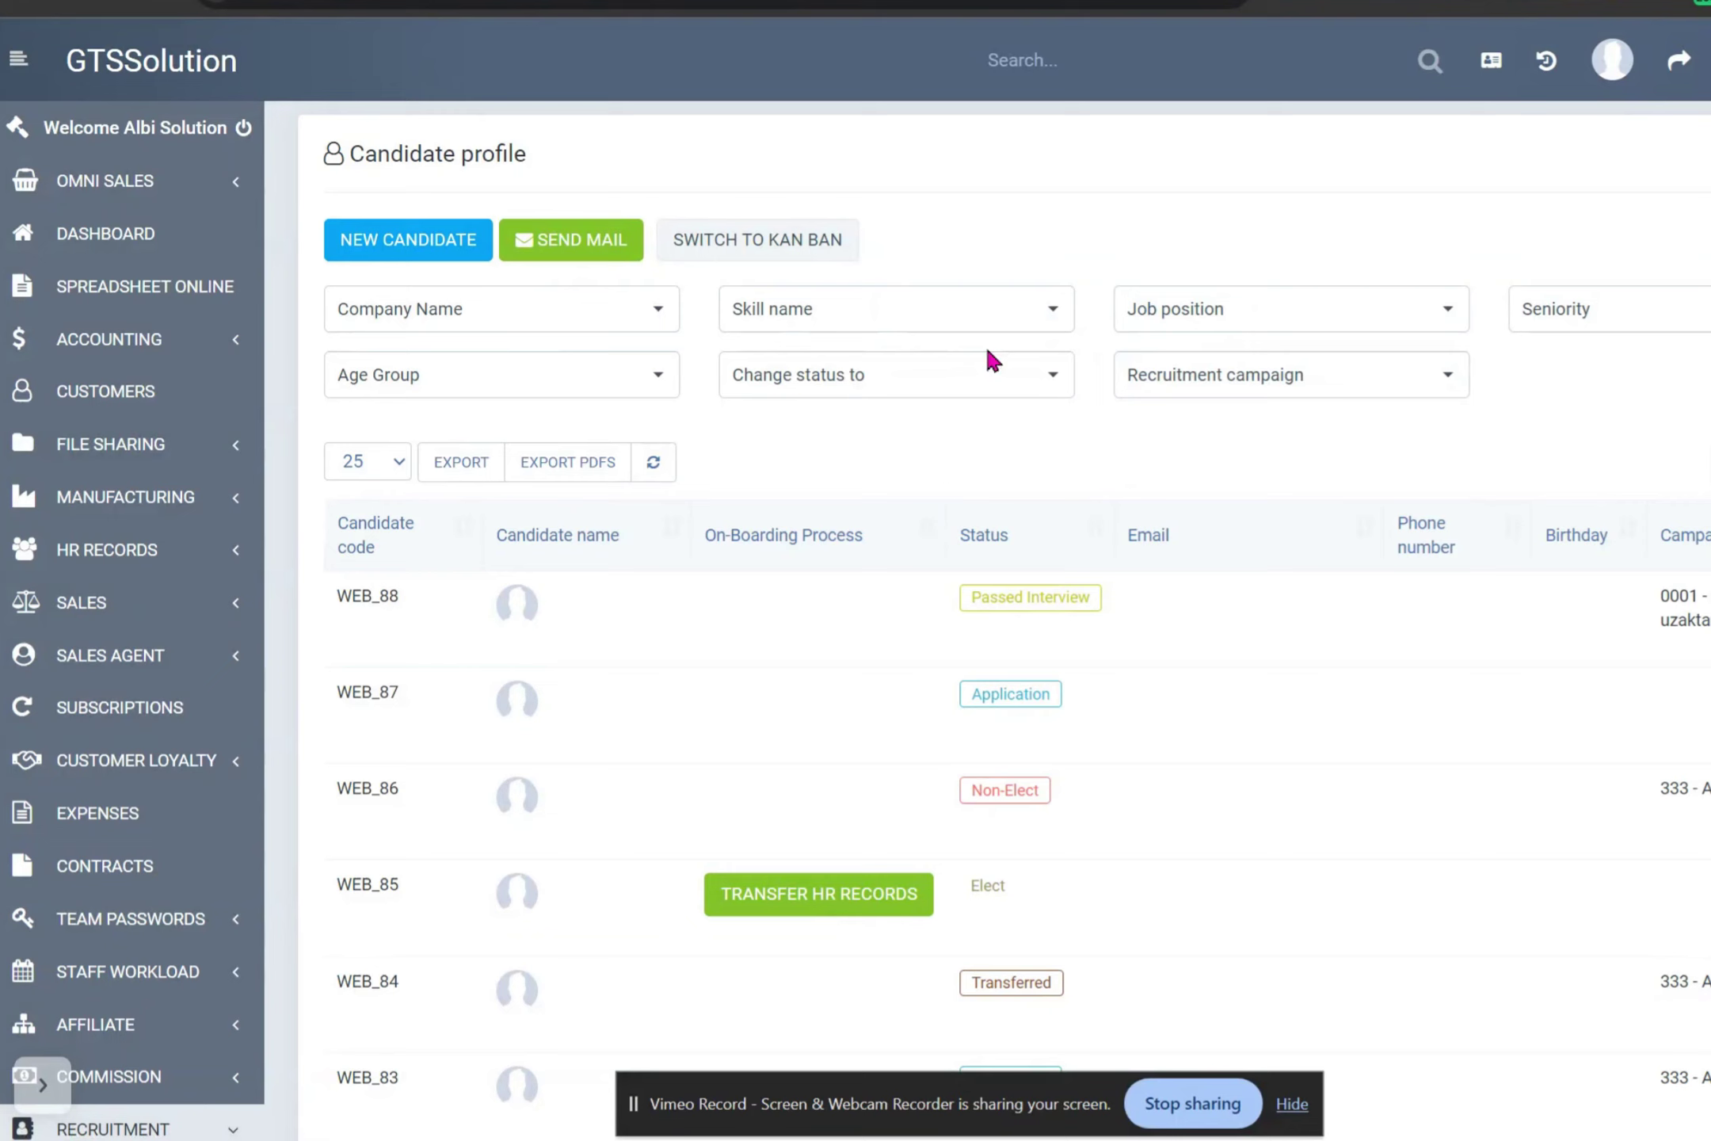
pyautogui.click(784, 242)
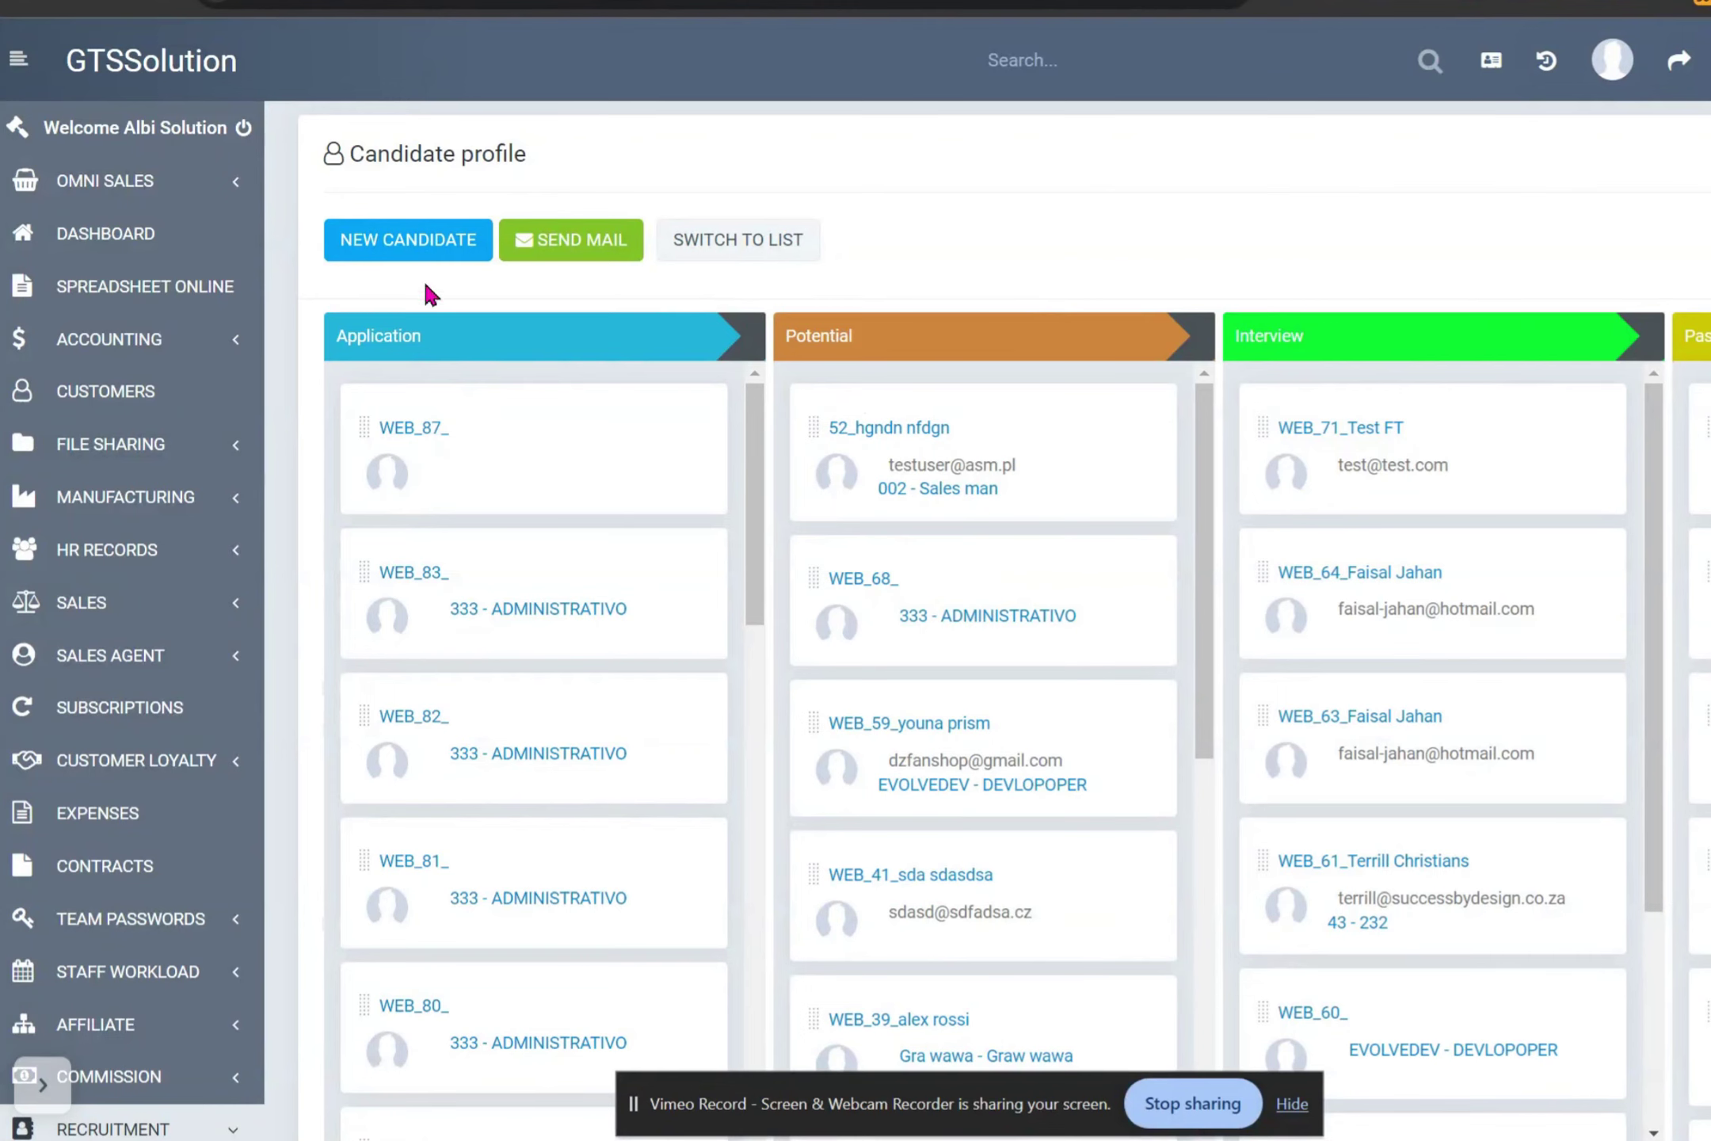
pyautogui.click(744, 232)
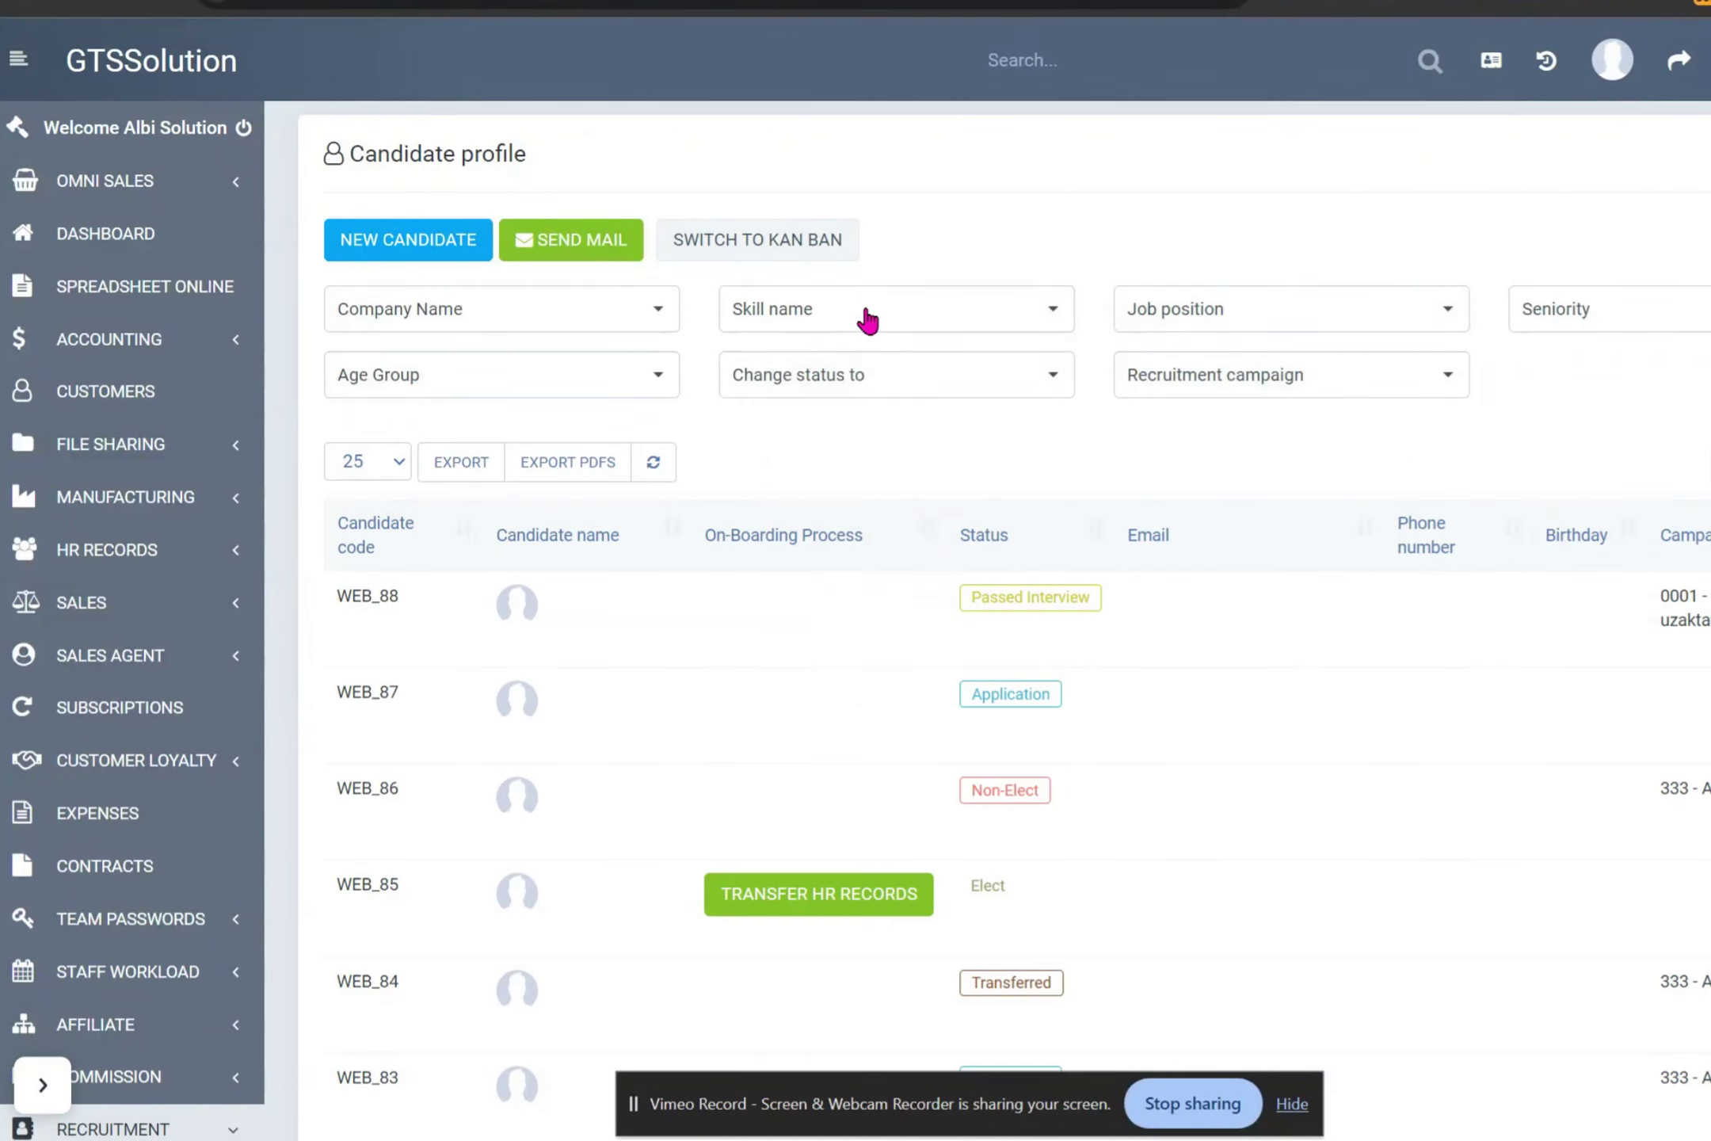
pyautogui.click(867, 317)
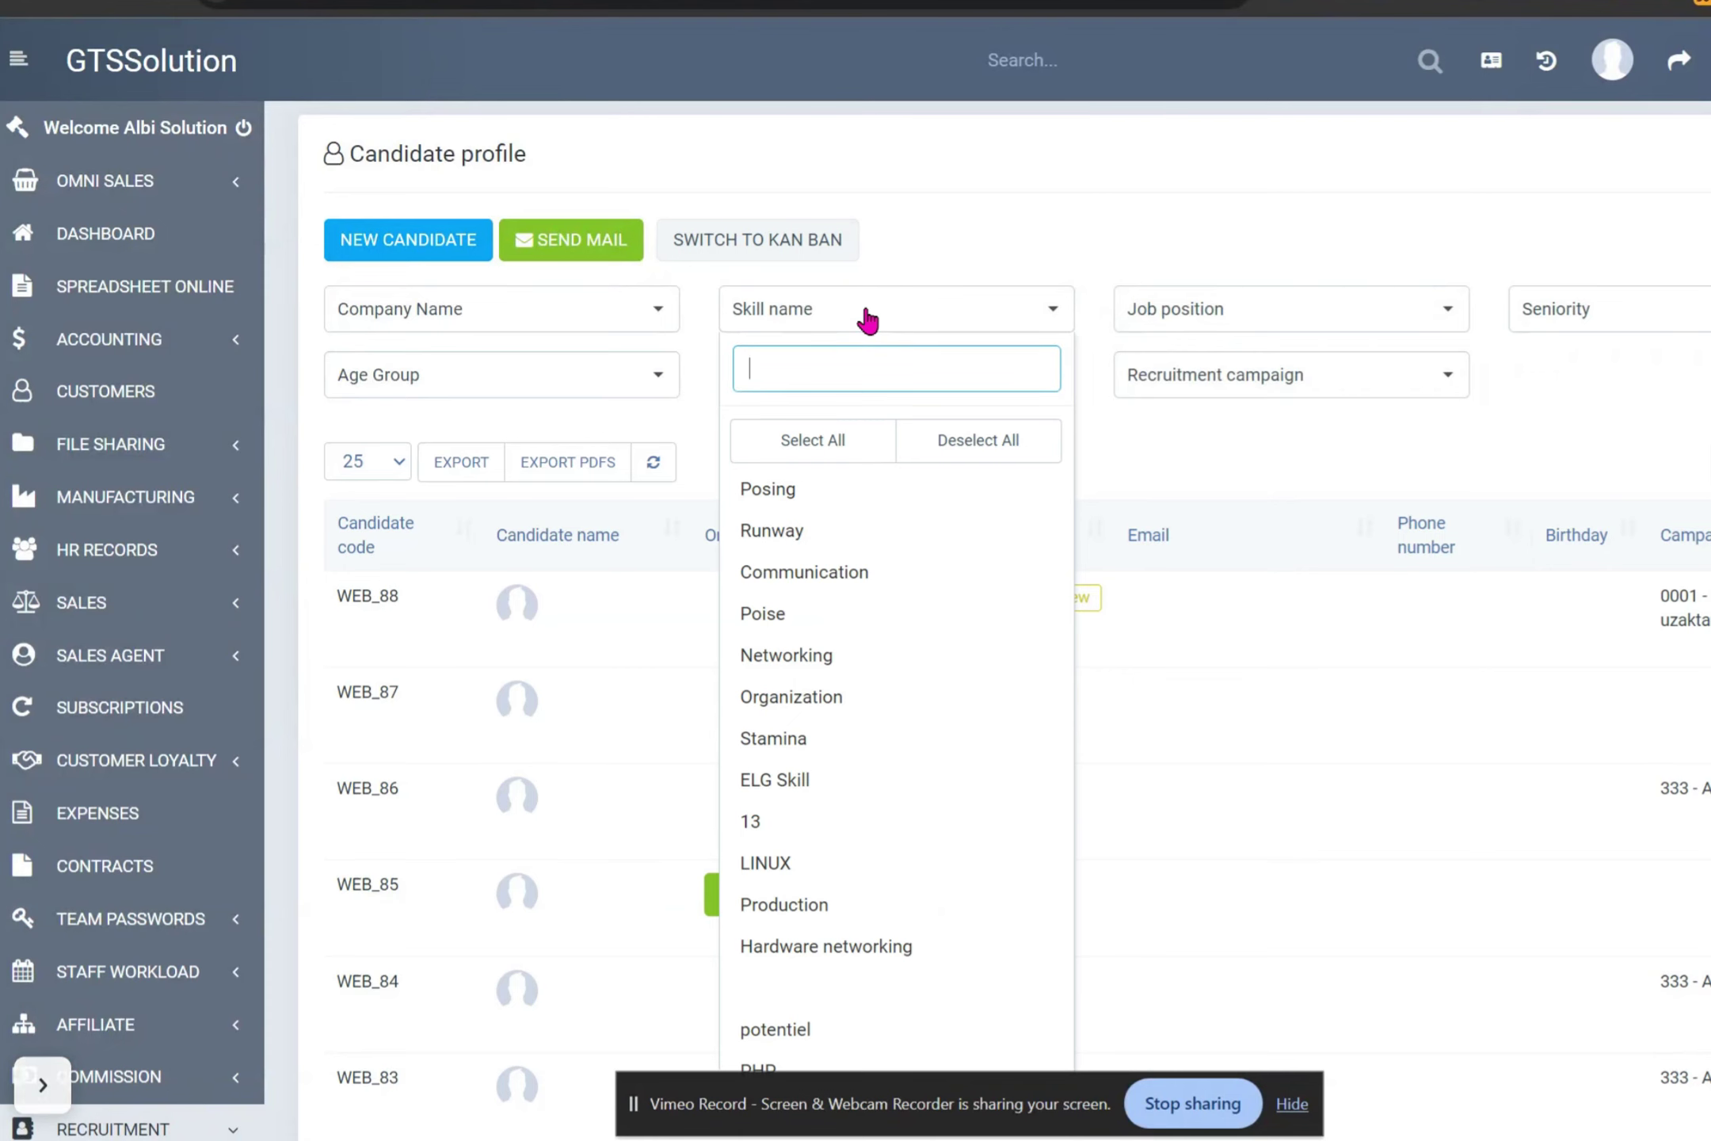
# - Filter candidates by the Communication skill, then clear that filter
pyautogui.click(817, 579)
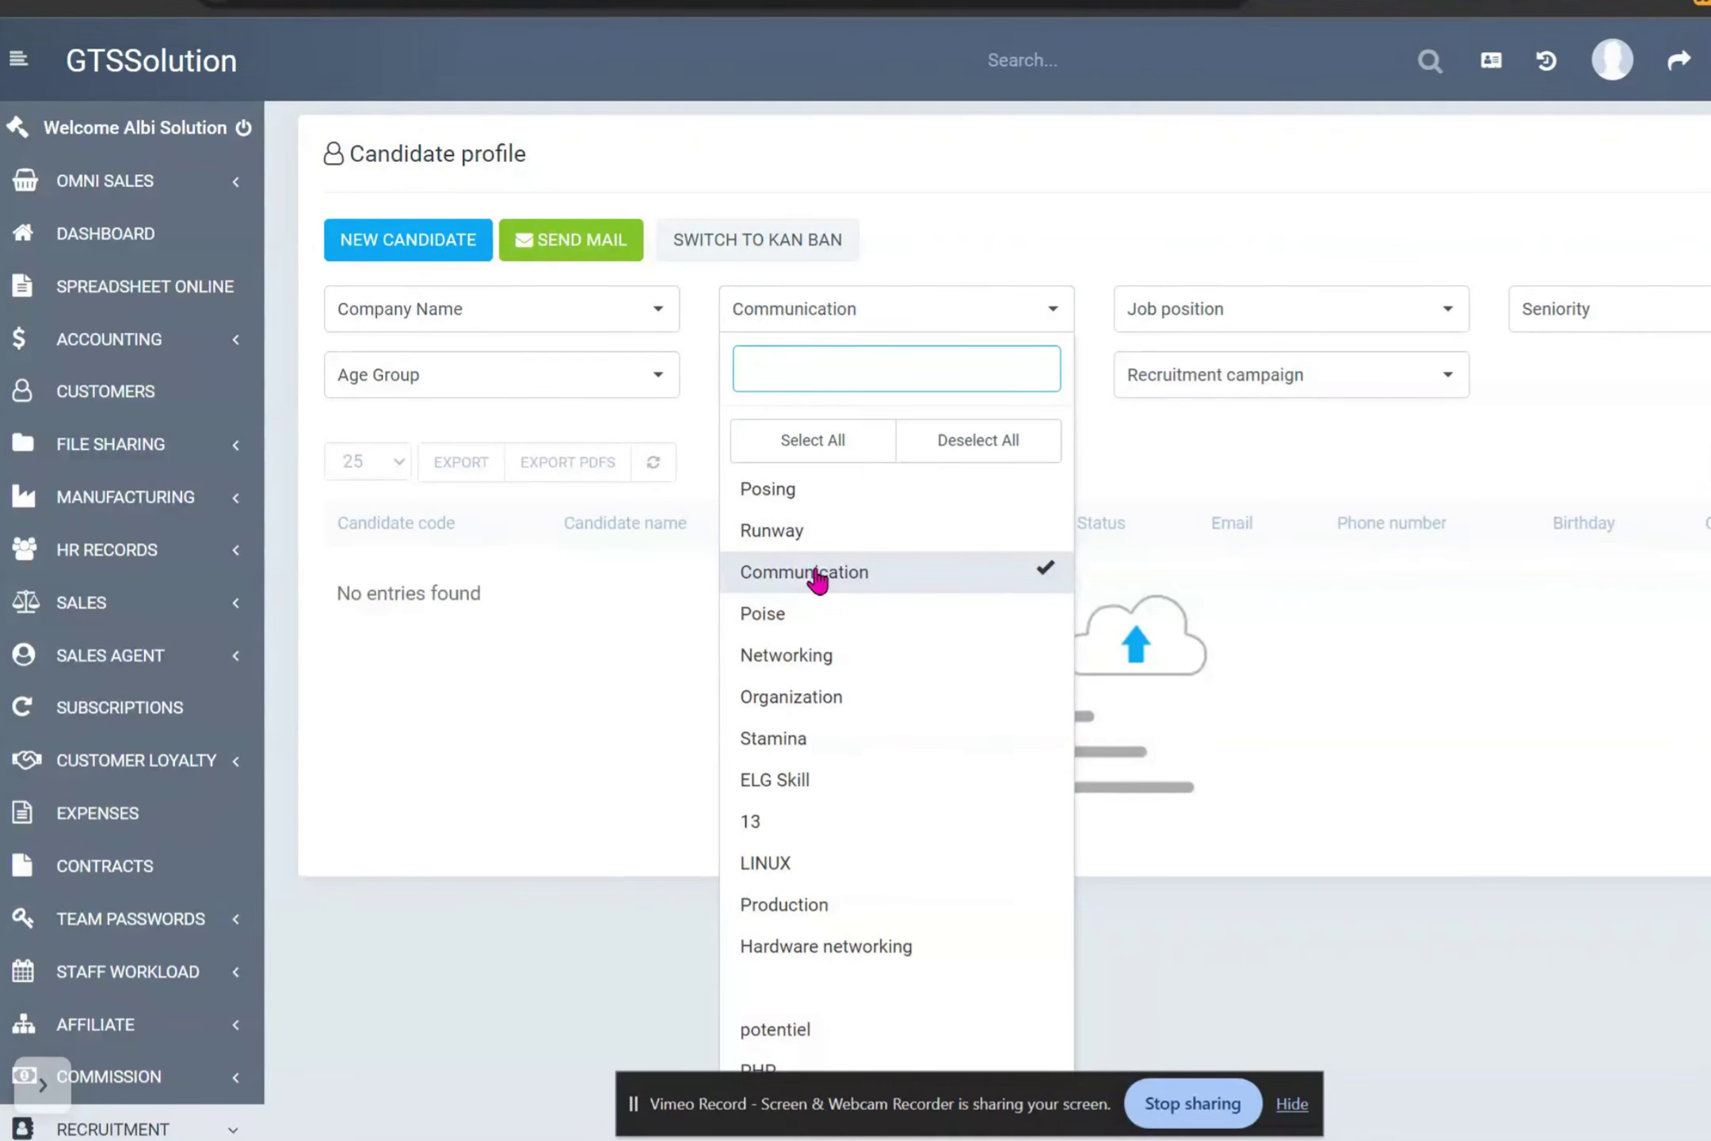
pyautogui.click(817, 579)
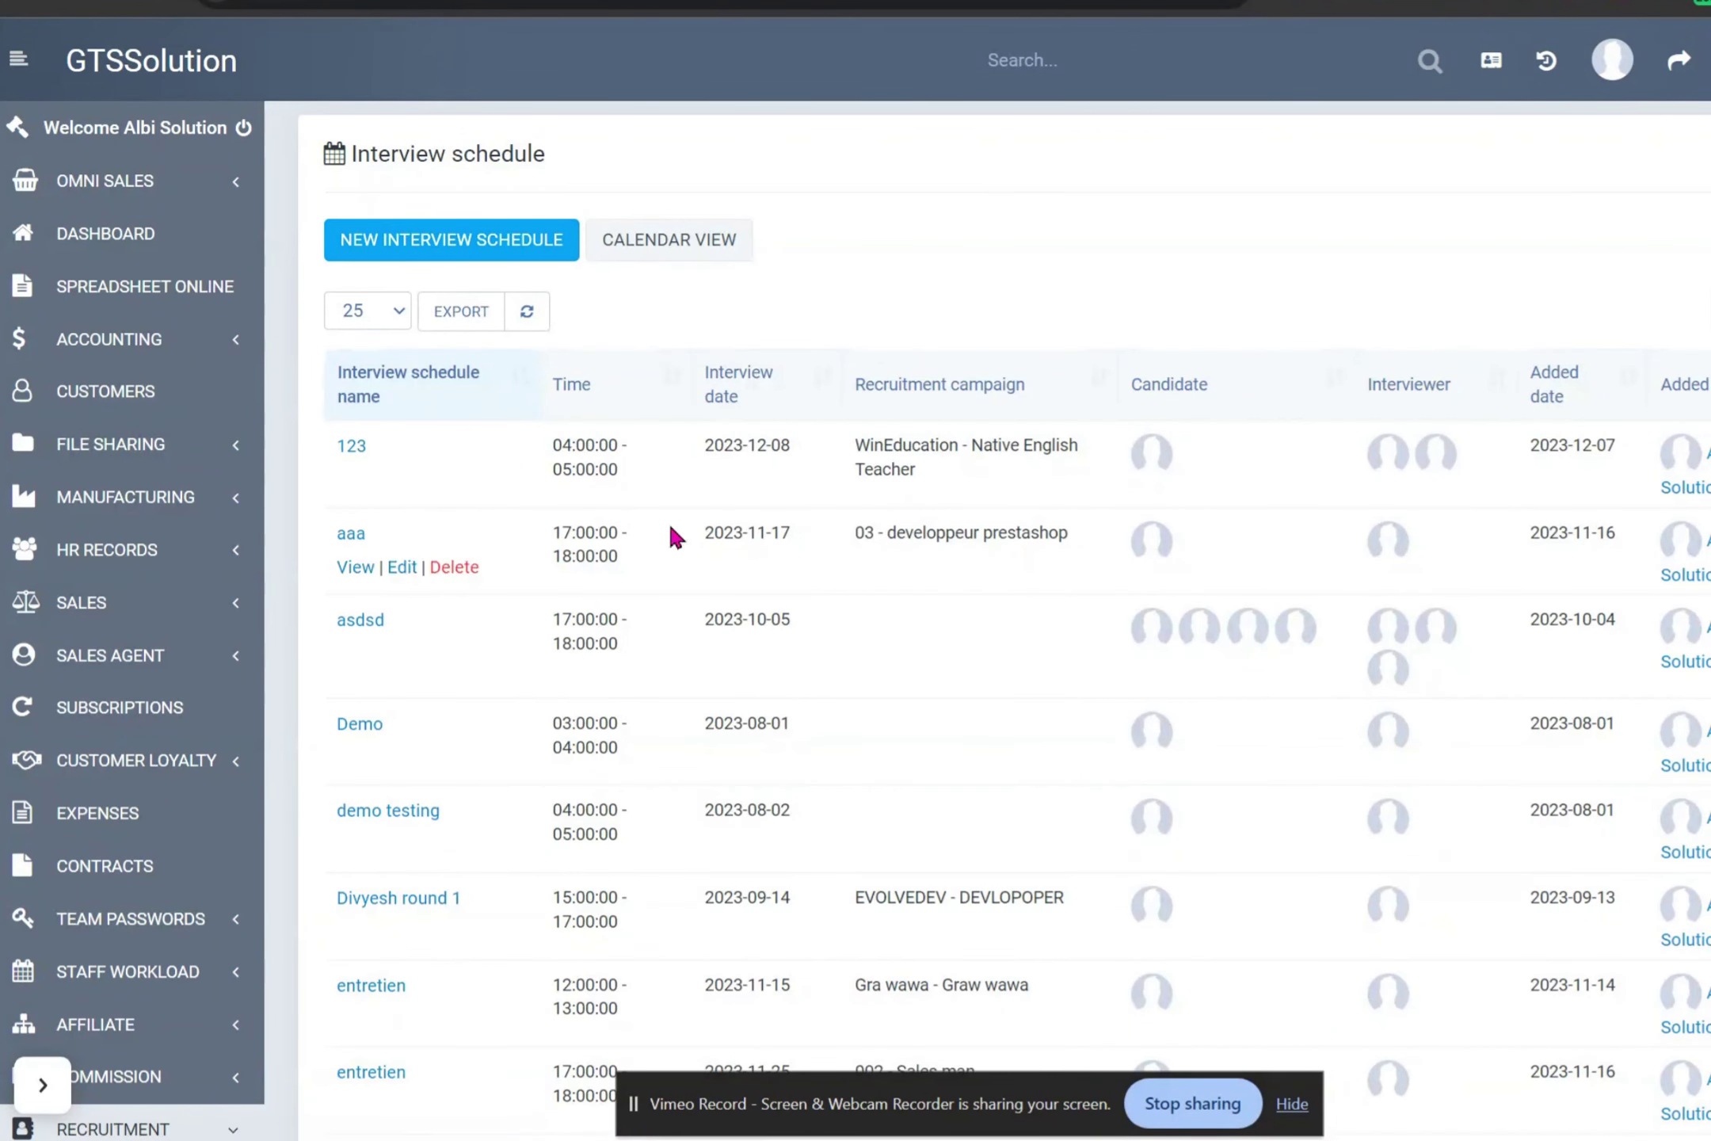
# - Review interviews on the January 2024 calendar, including Hey Lana on the 15th, then return to the list
pyautogui.click(703, 258)
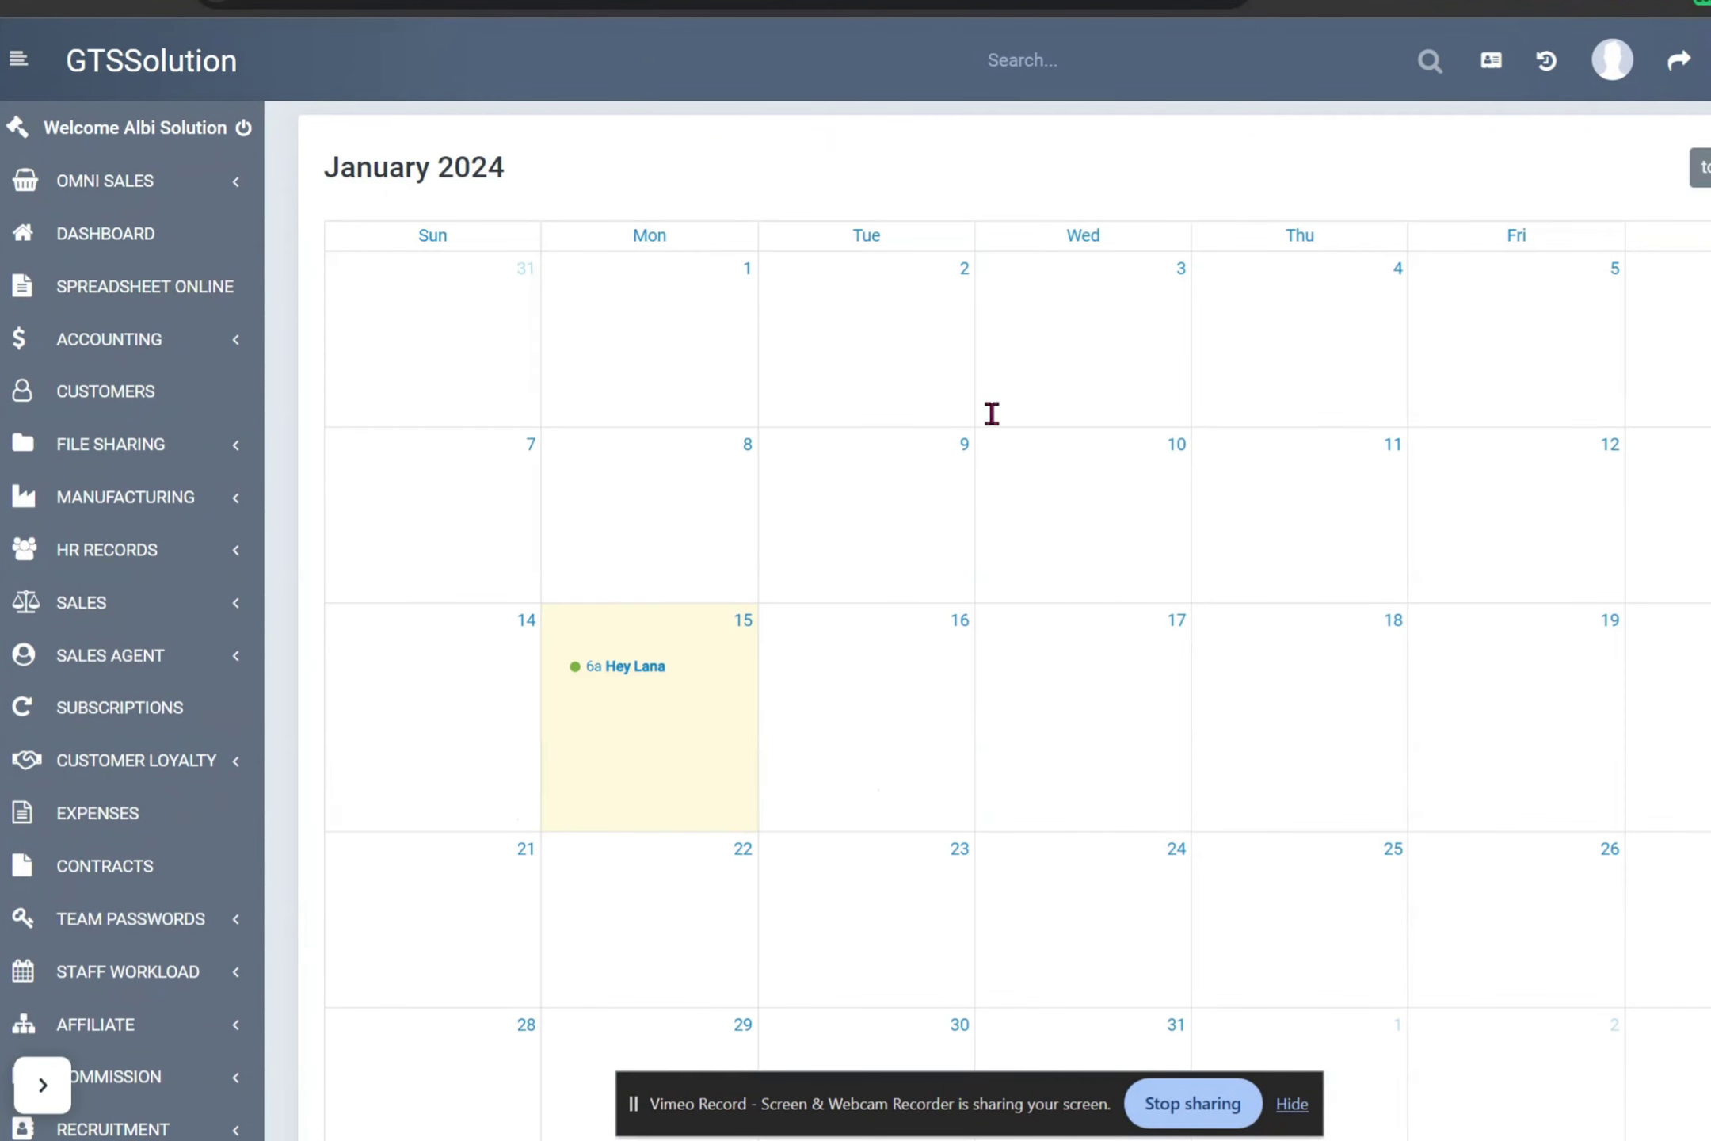
pyautogui.scroll(-5, 1004, 617)
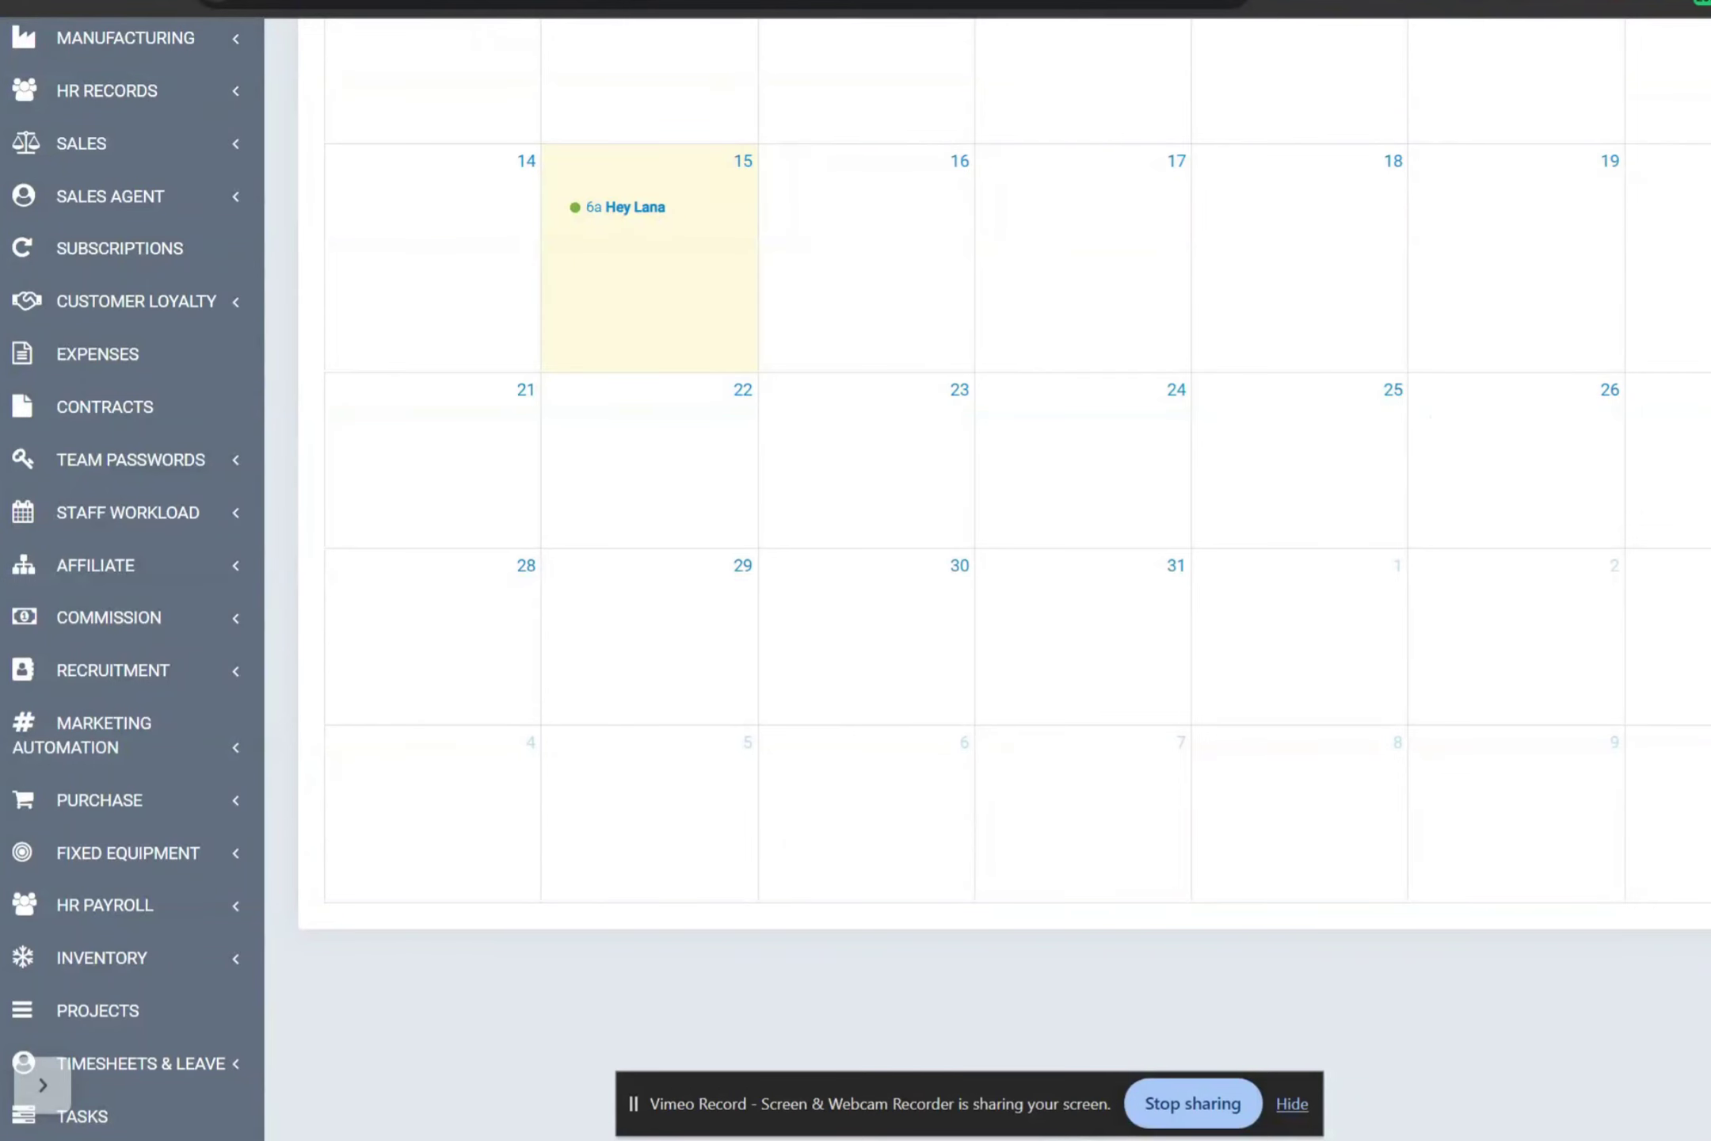
pyautogui.scroll(5, 1003, 554)
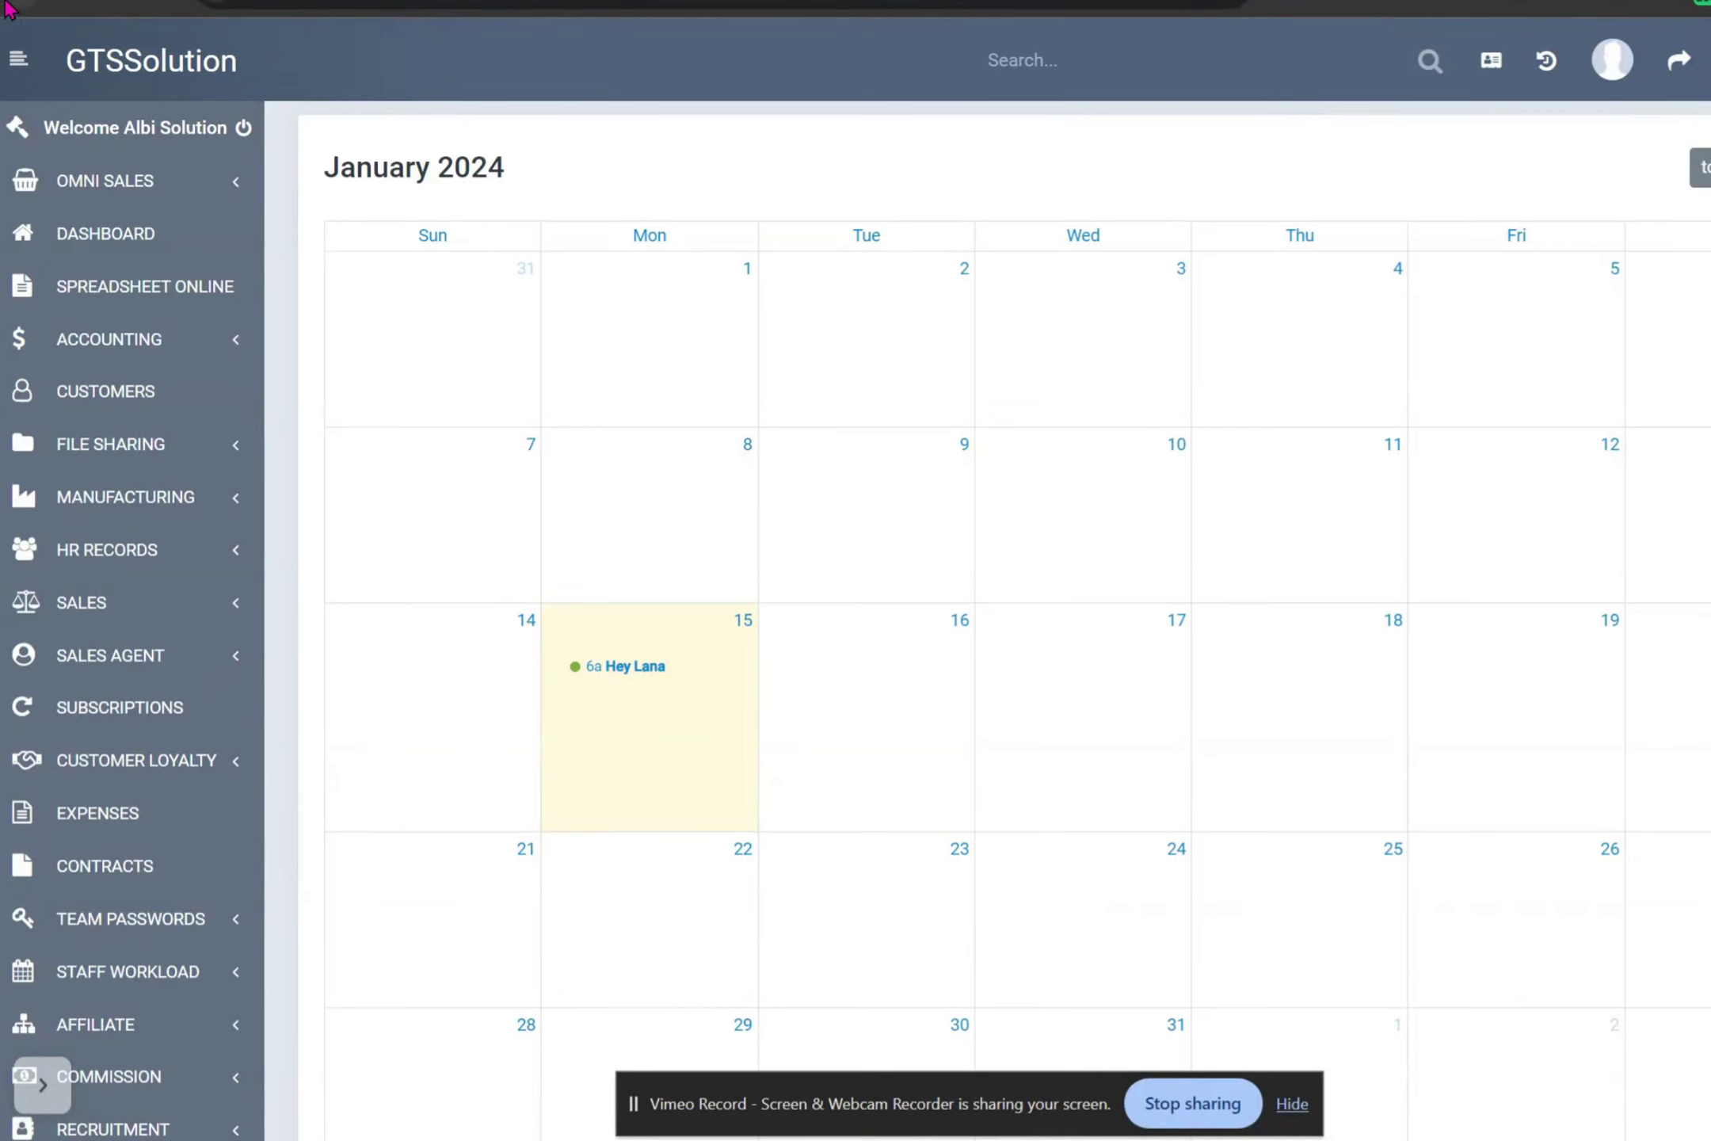
pyautogui.hotkey('alt', 'Left')
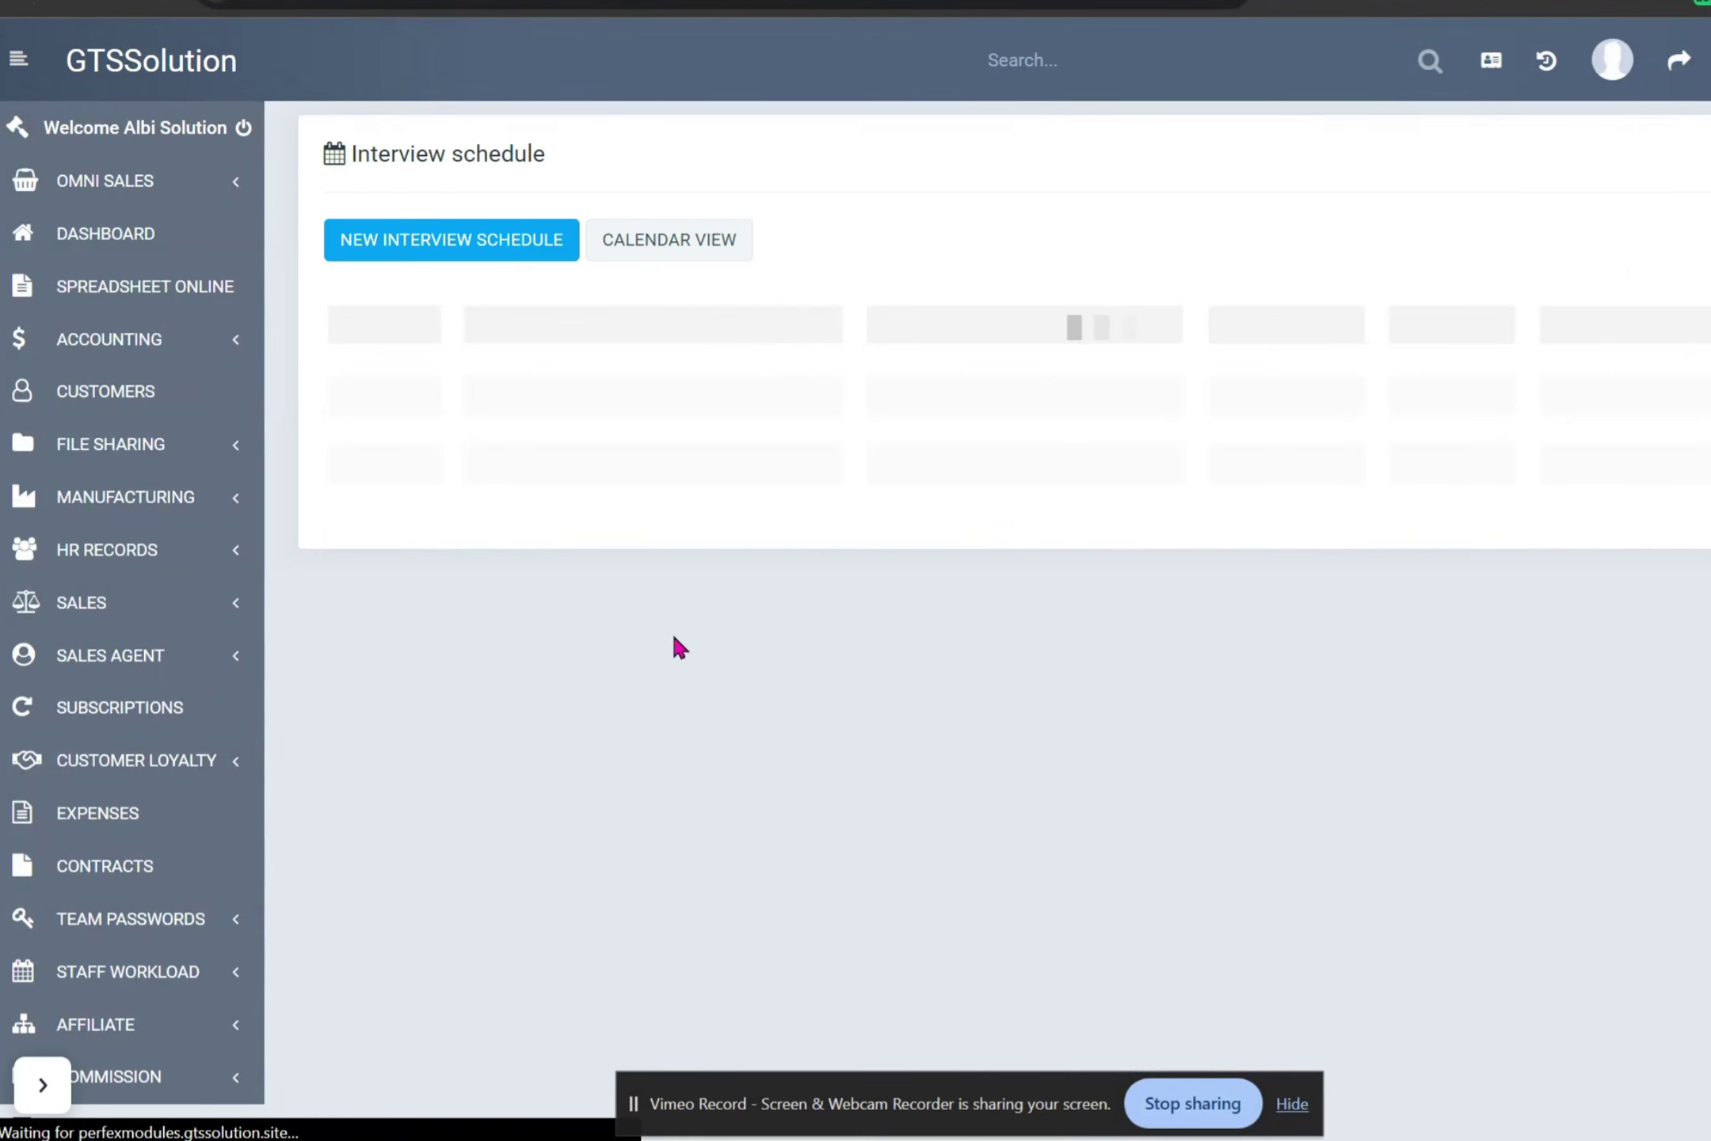
pyautogui.scroll(-8, 316, 761)
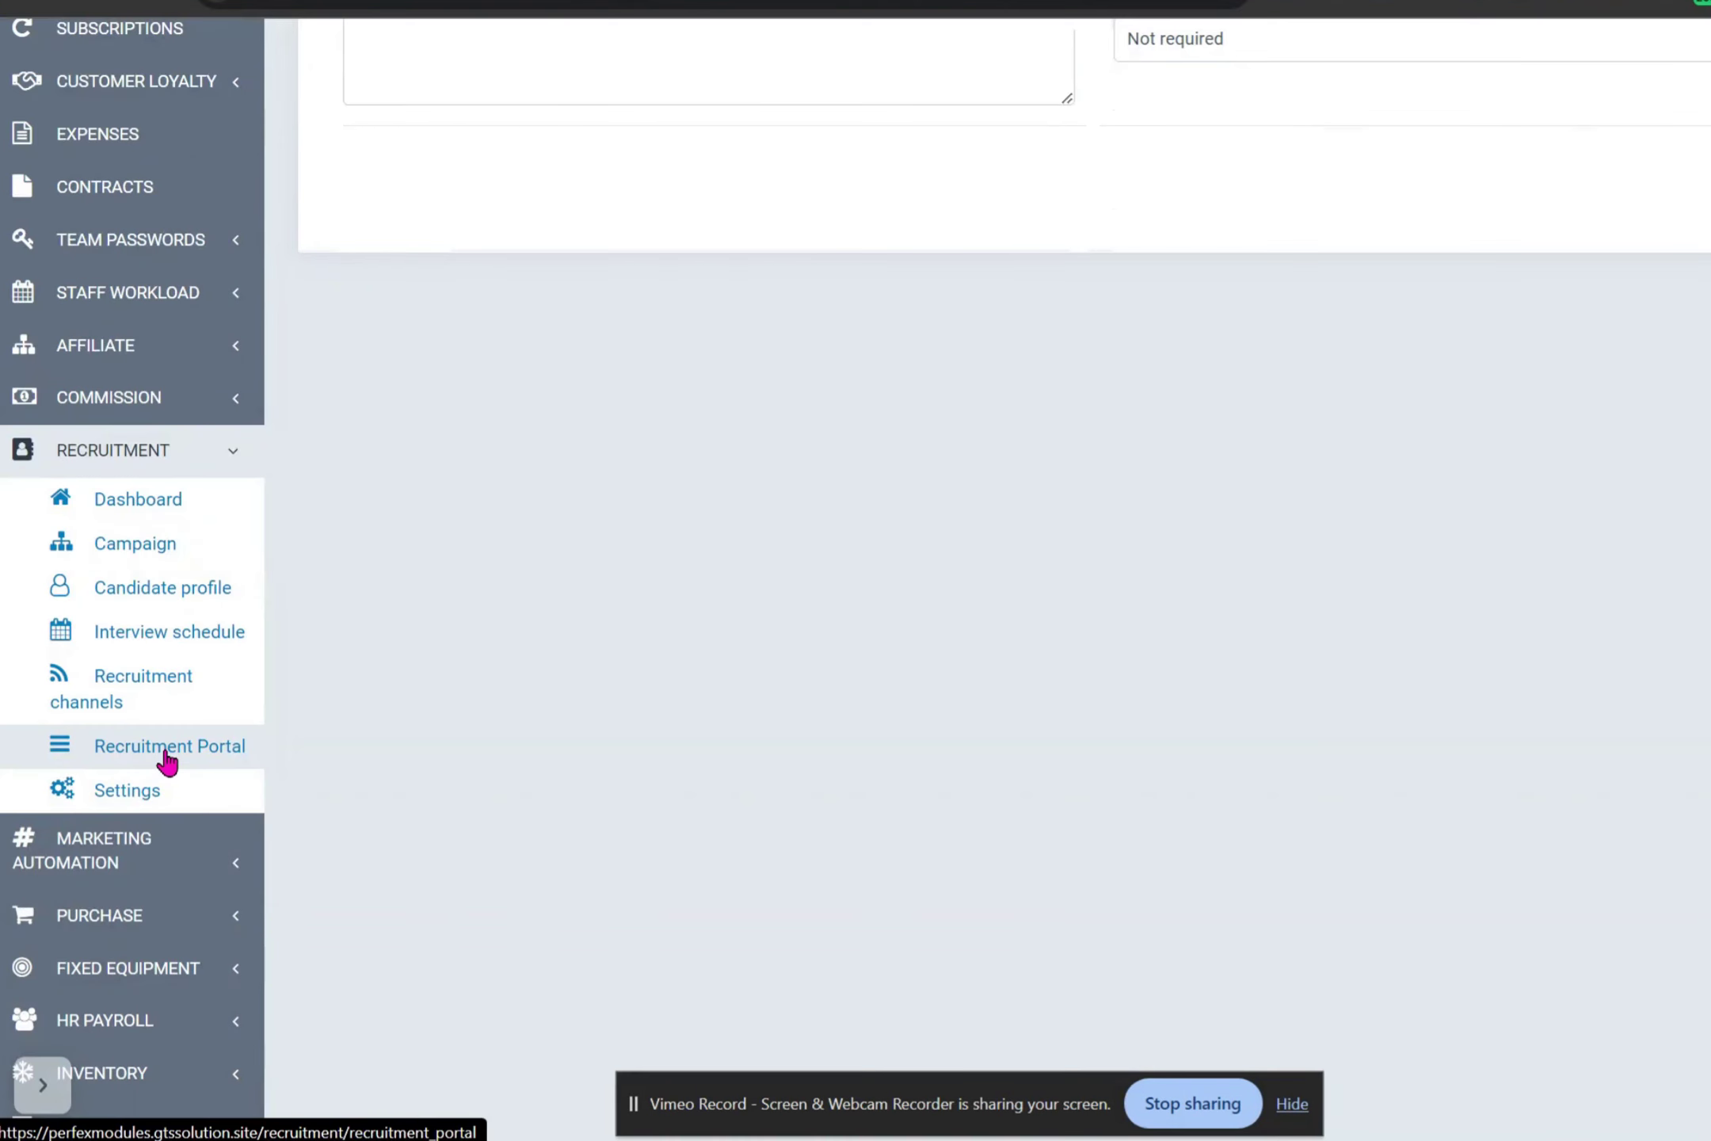
# - Browse the Recruitment Portal job cards and view the PM job at Terminator Ltd, Sydney
pyautogui.click(166, 749)
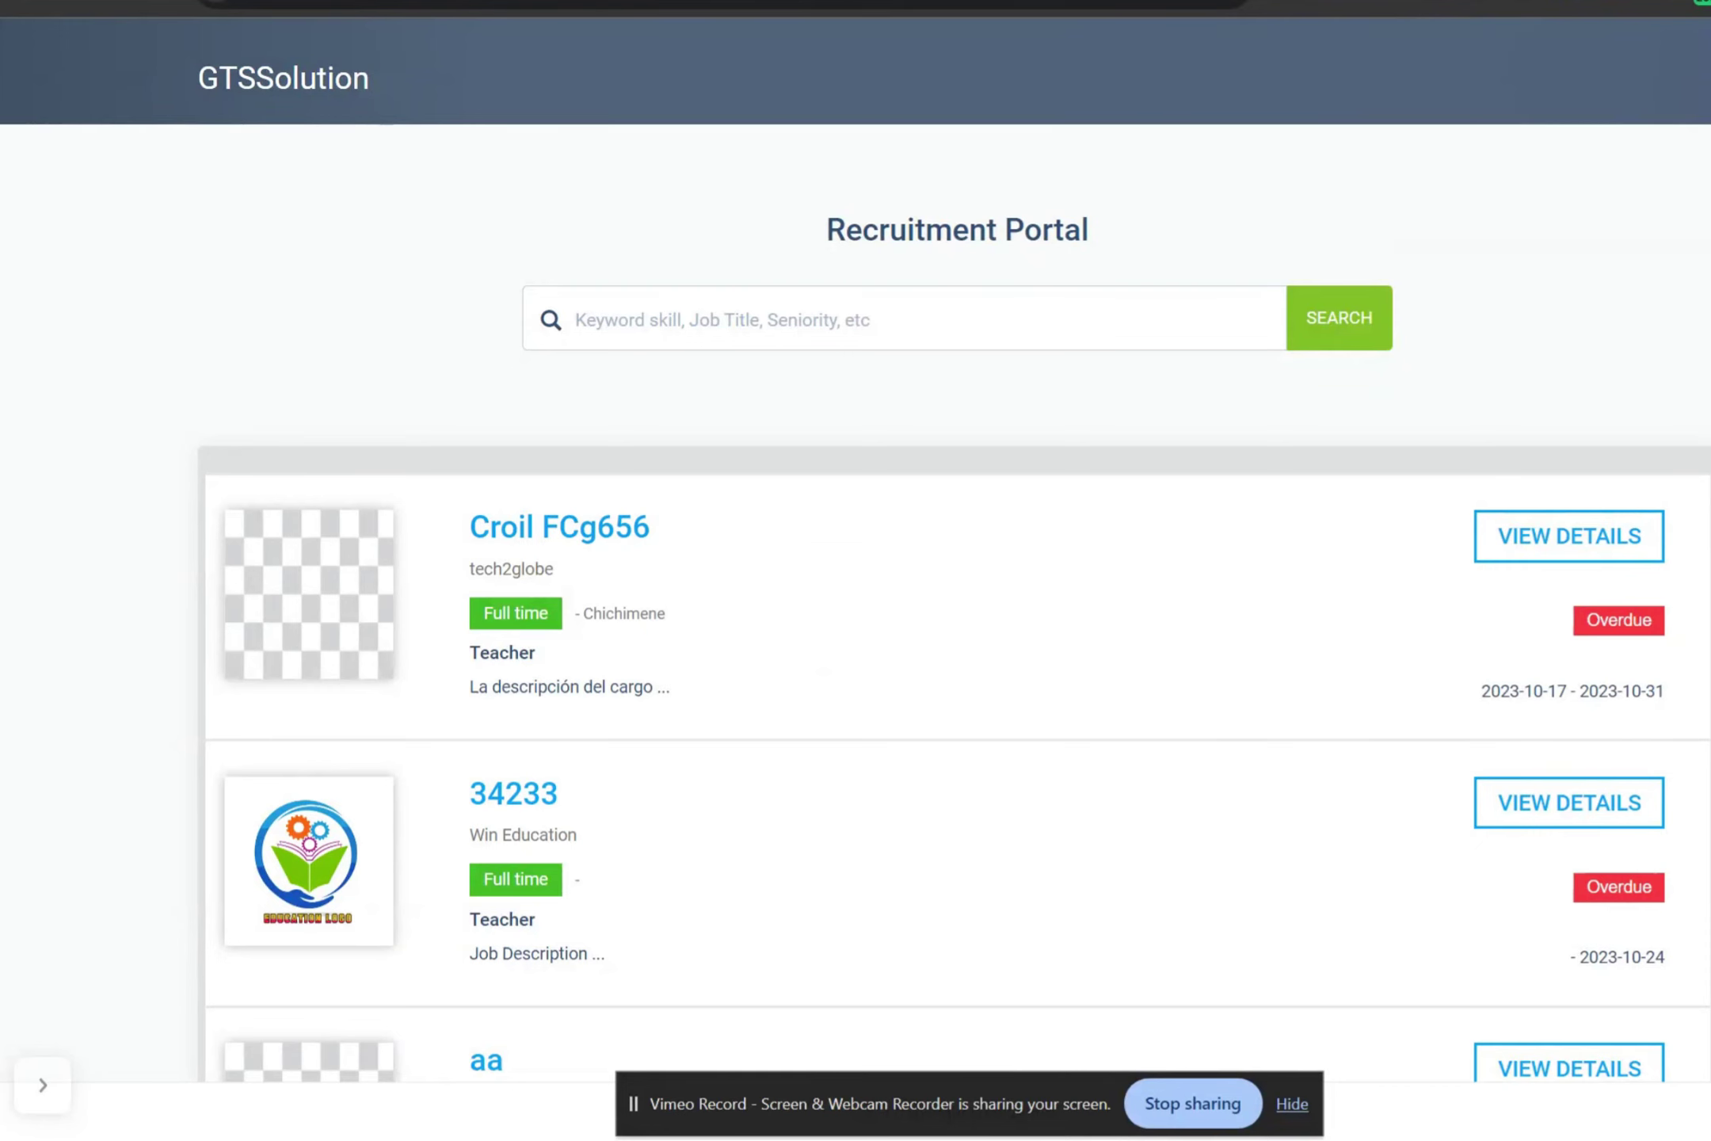
pyautogui.scroll(-5, 855, 554)
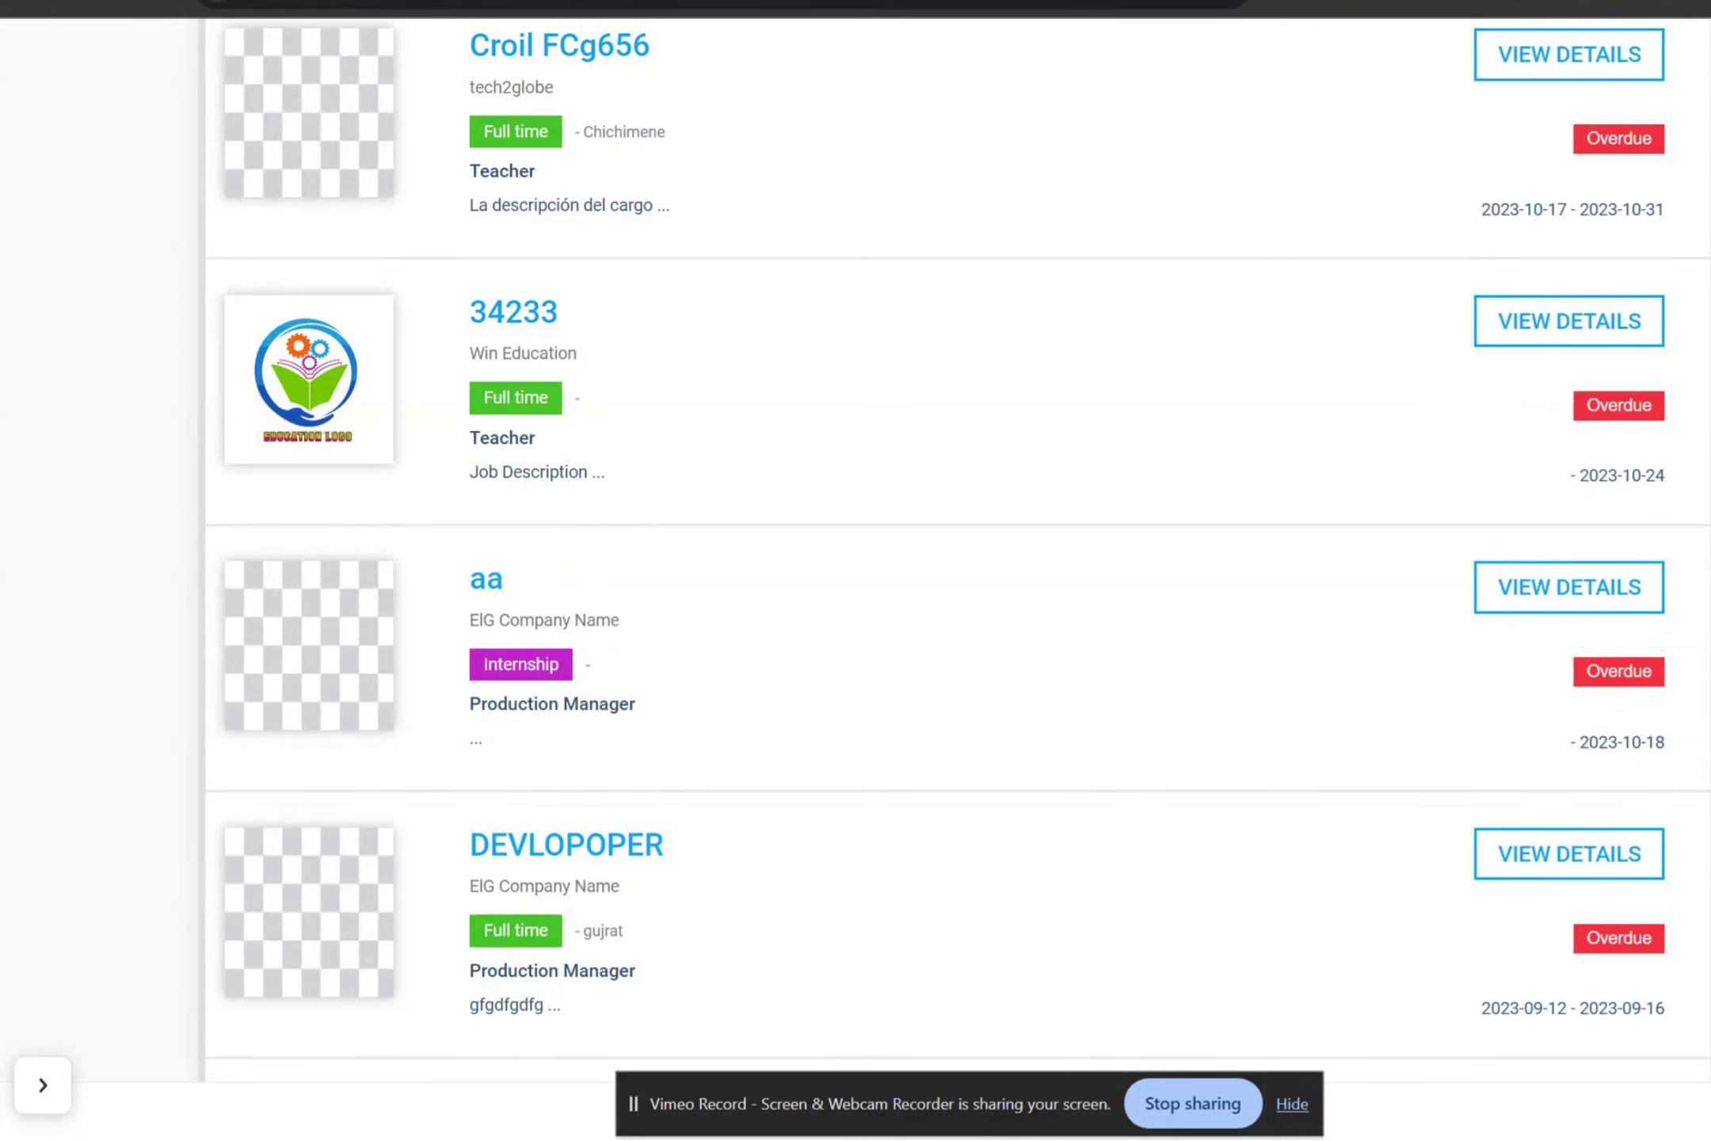
pyautogui.scroll(5, 855, 554)
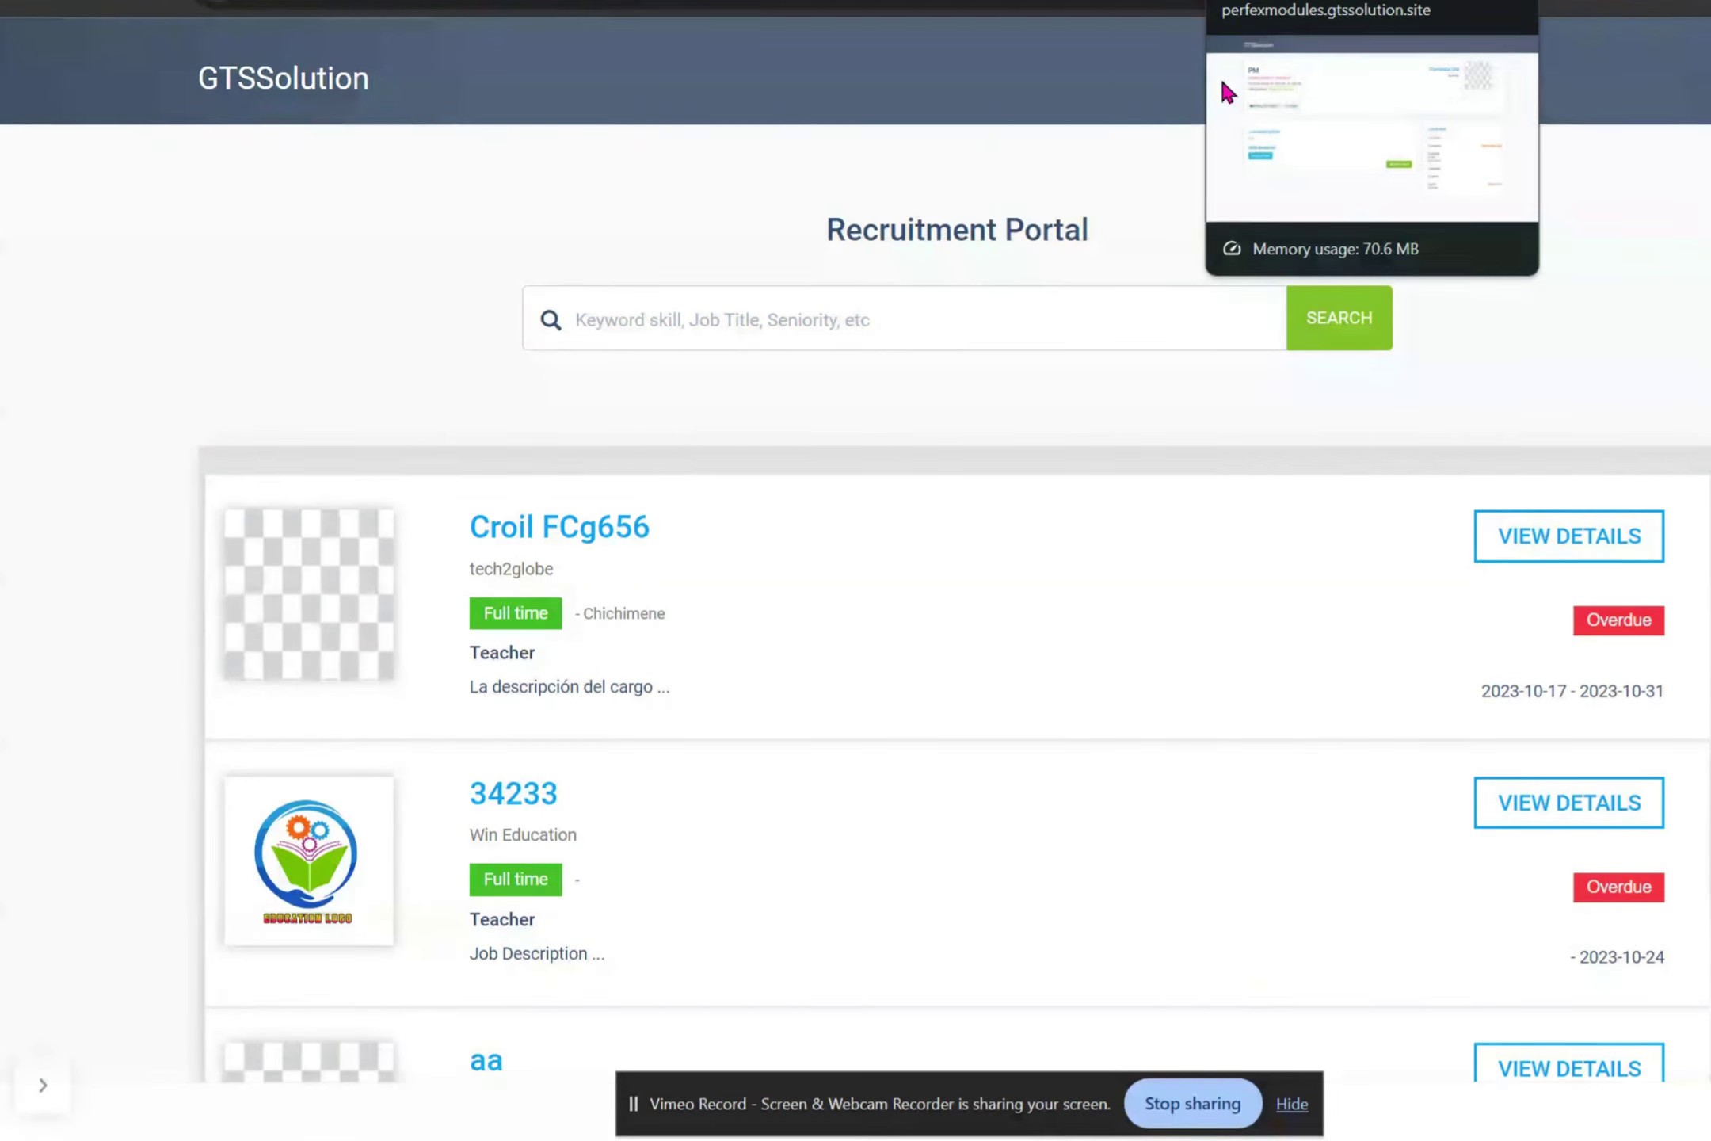
pyautogui.click(1395, 8)
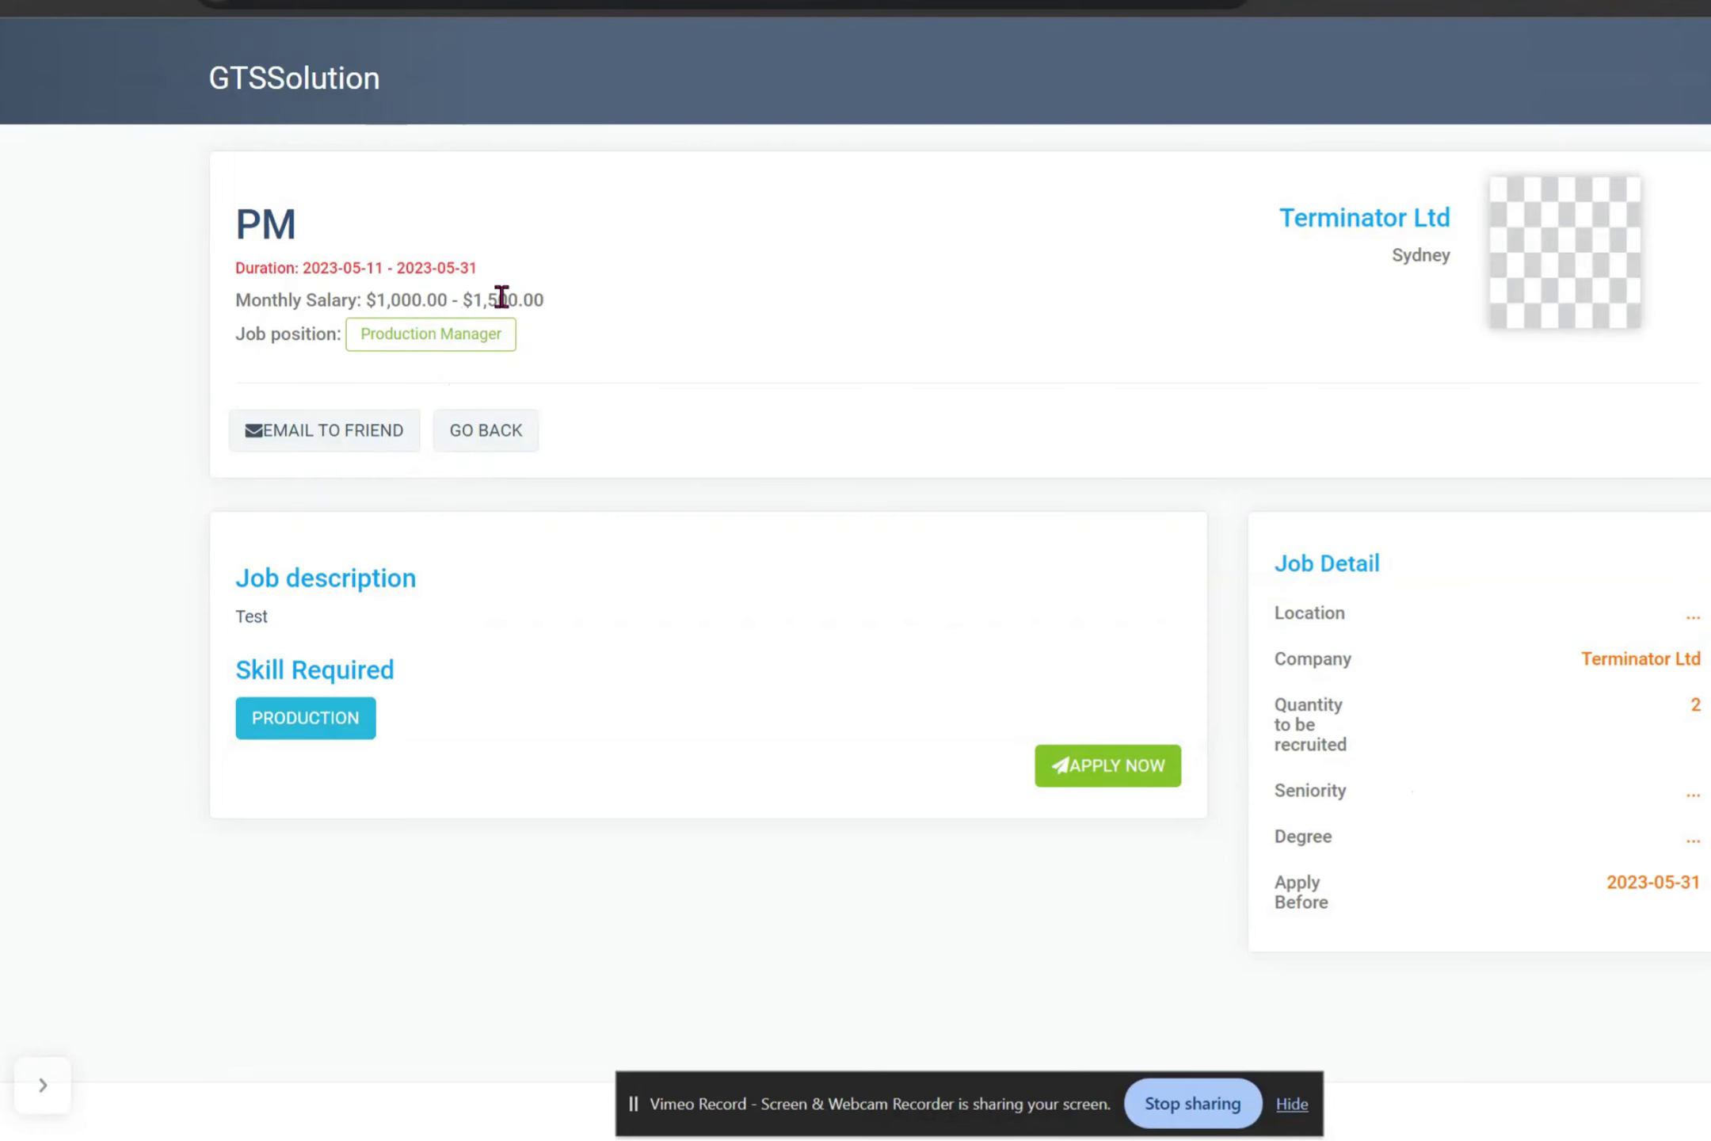
# - On the public PM job posting, try the email-to-friend option, then start an application with APPLY NOW
pyautogui.click(334, 432)
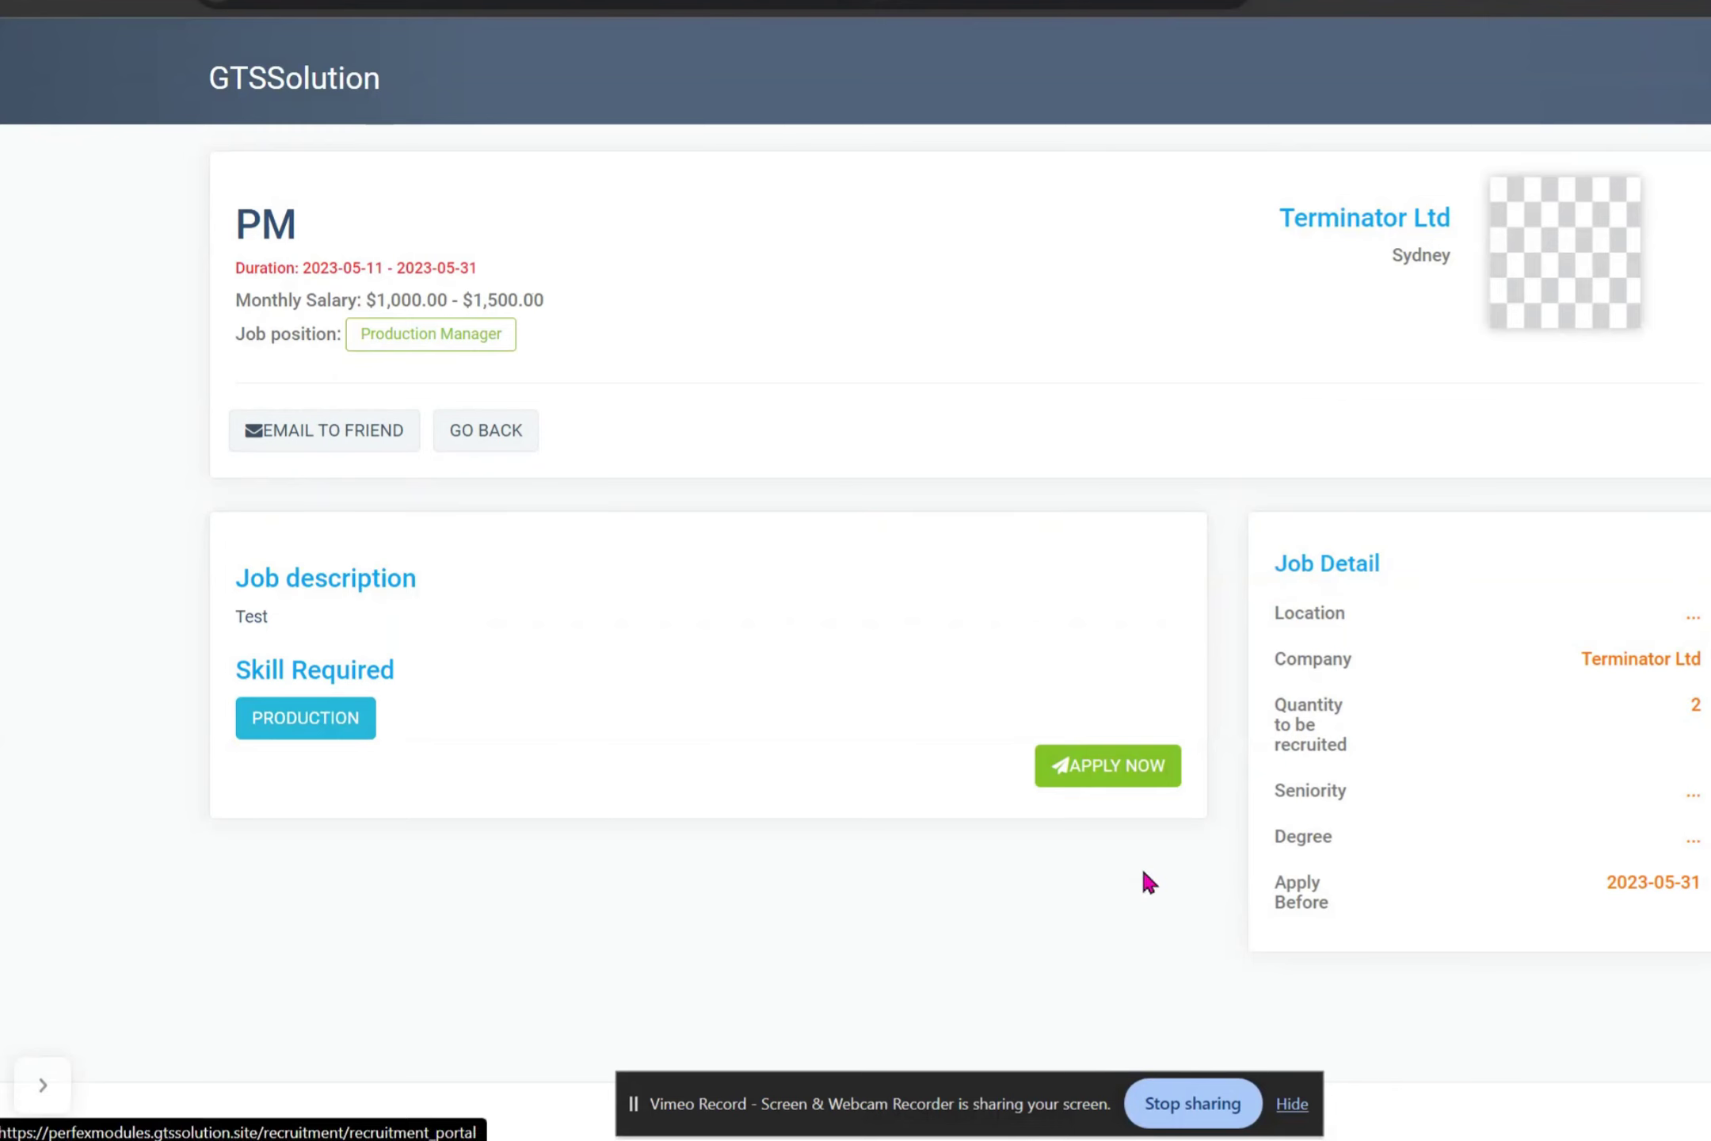
pyautogui.click(1103, 768)
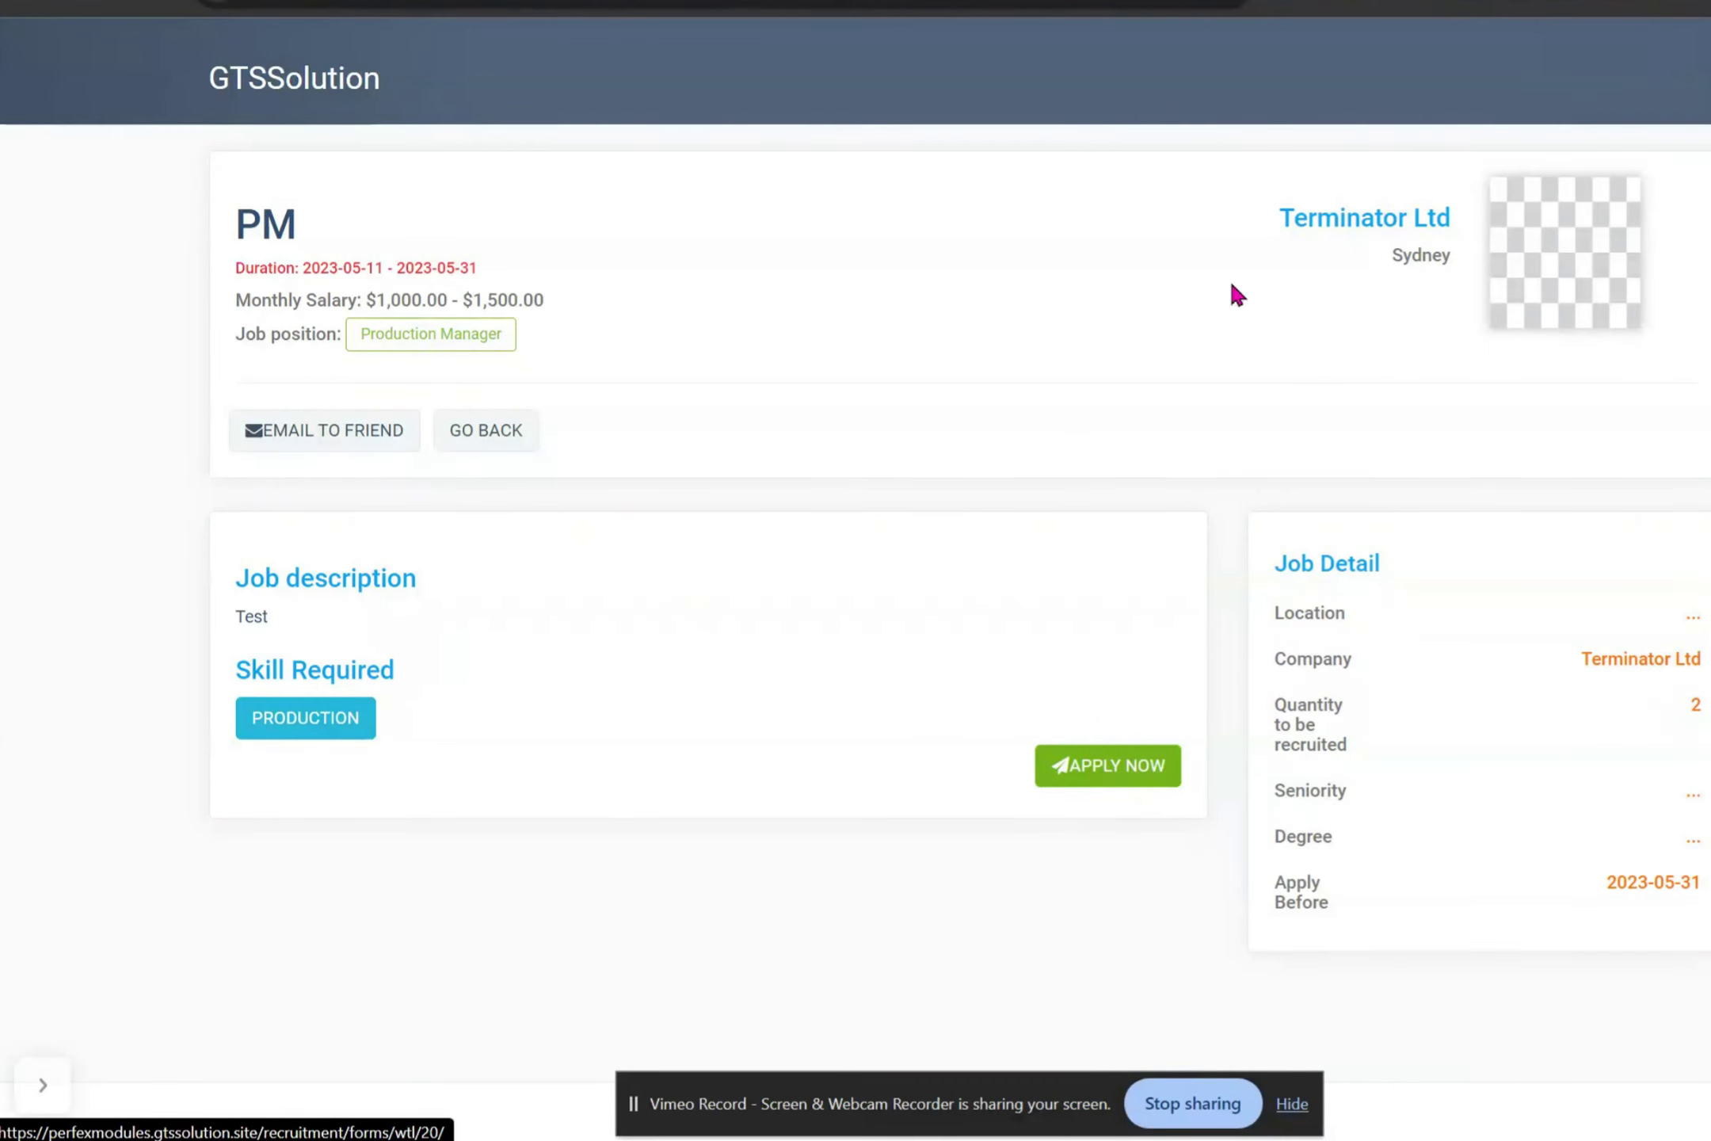